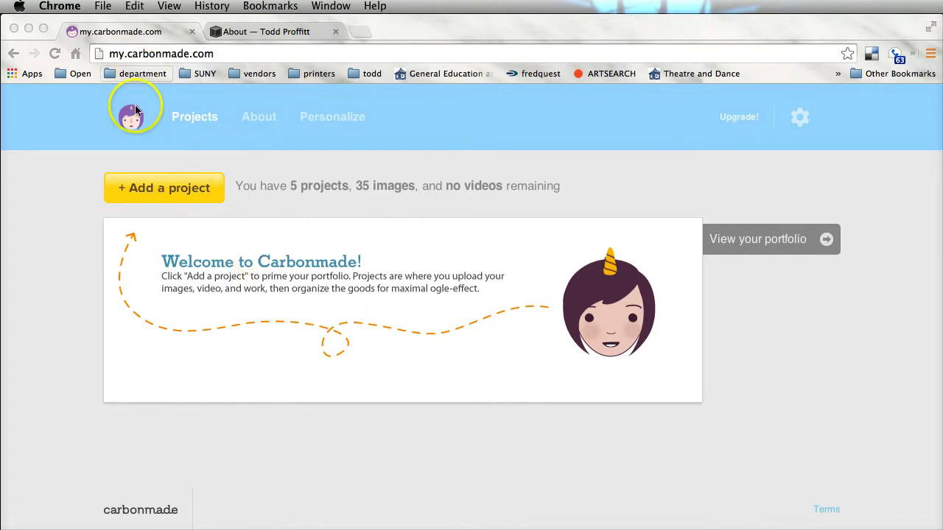
# - Add an Image-type project titled 'Knuffle Bunny' and create it
pyautogui.click(165, 189)
pyautogui.click(165, 188)
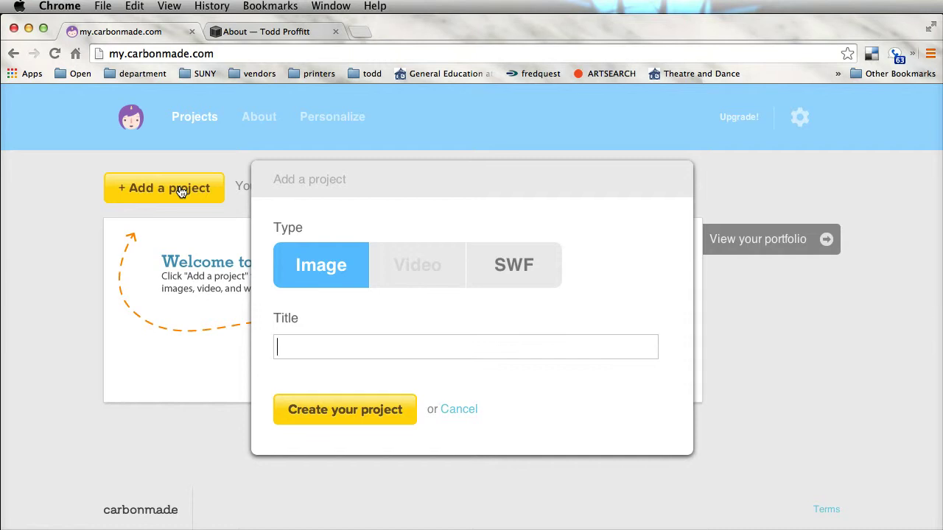
pyautogui.write('Knuffle Bunny')
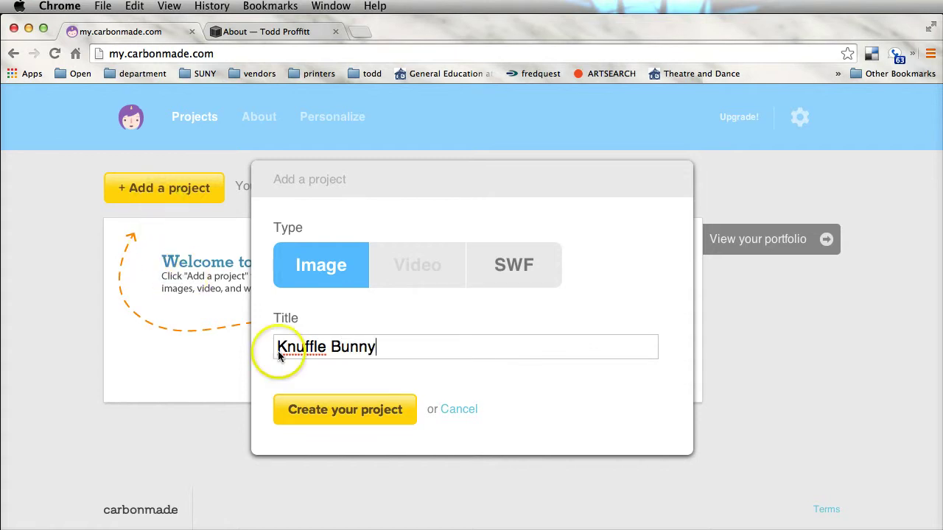
pyautogui.click(344, 415)
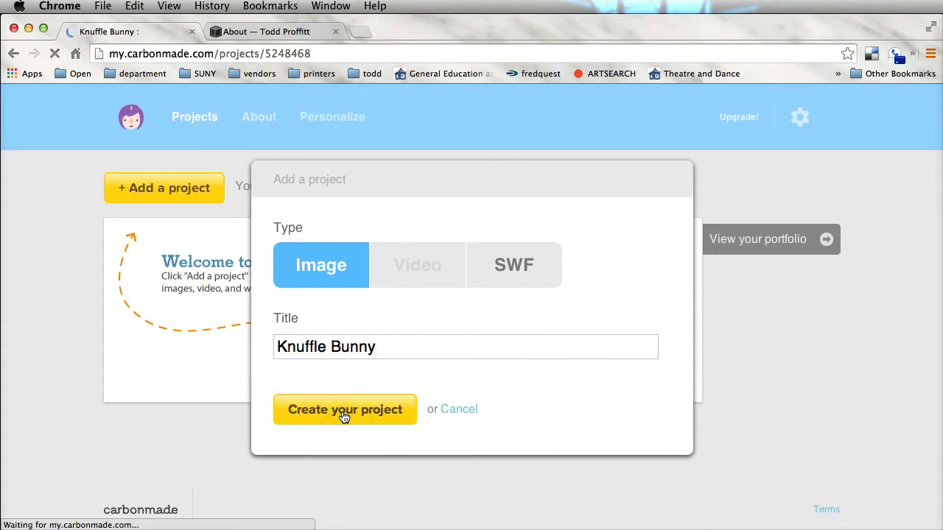
# - Upload the first three JPGs, from TW114280.JPG on, from portfolio > KNUFFLE BUNNY into the project
pyautogui.scroll(-3, 478, 391)
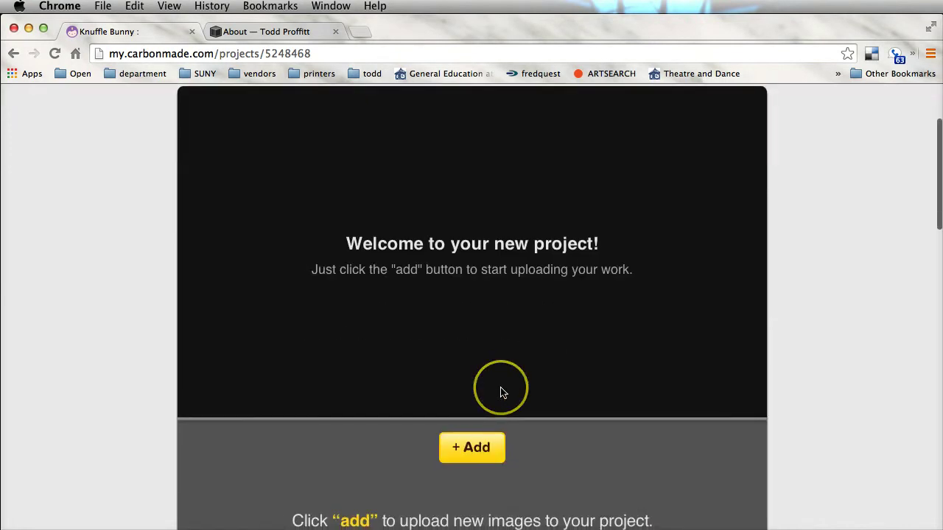
pyautogui.scroll(-3, 476, 471)
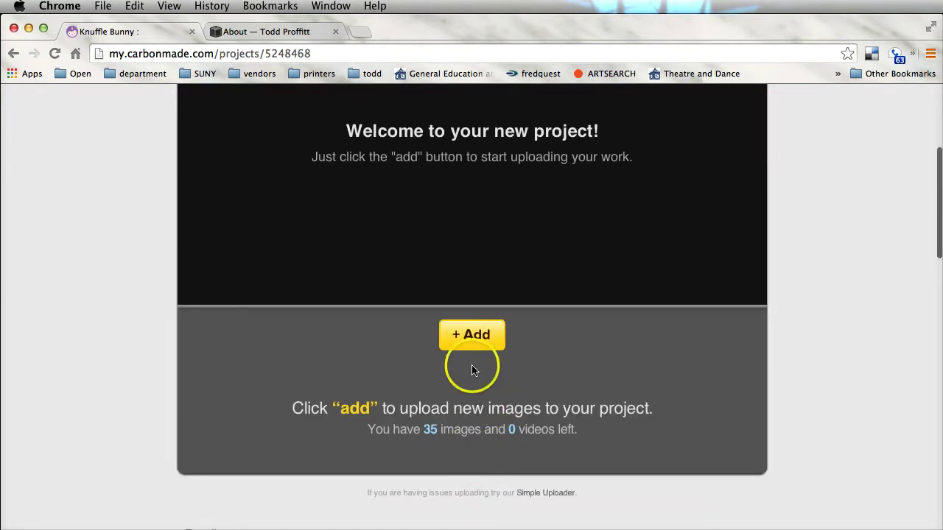
pyautogui.click(471, 336)
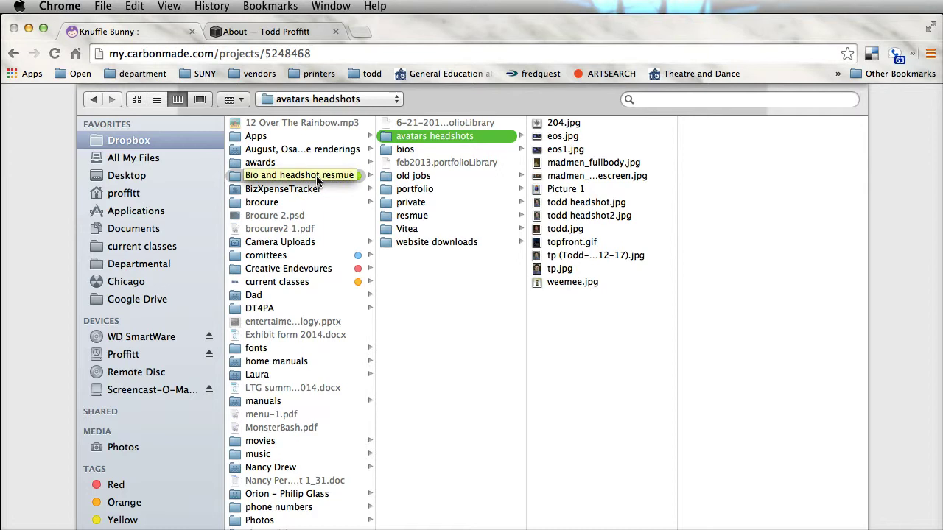
pyautogui.click(316, 175)
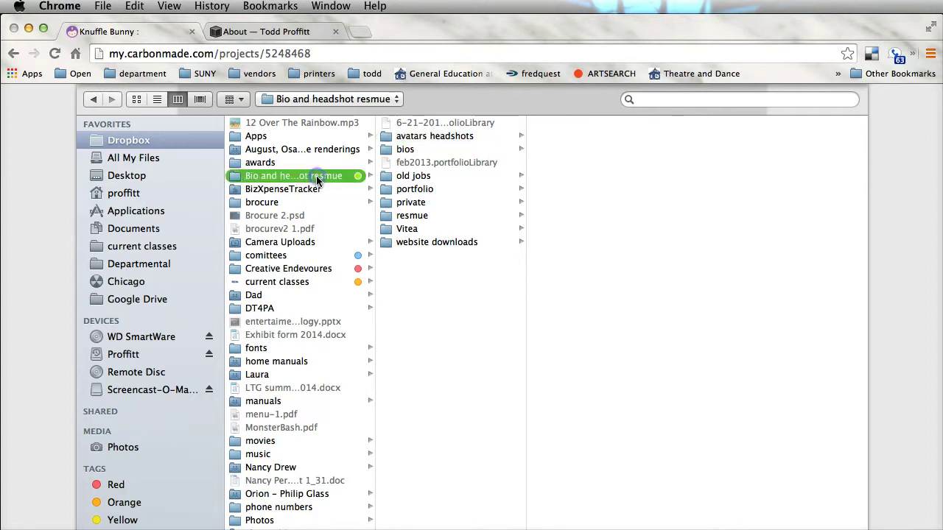
pyautogui.click(418, 192)
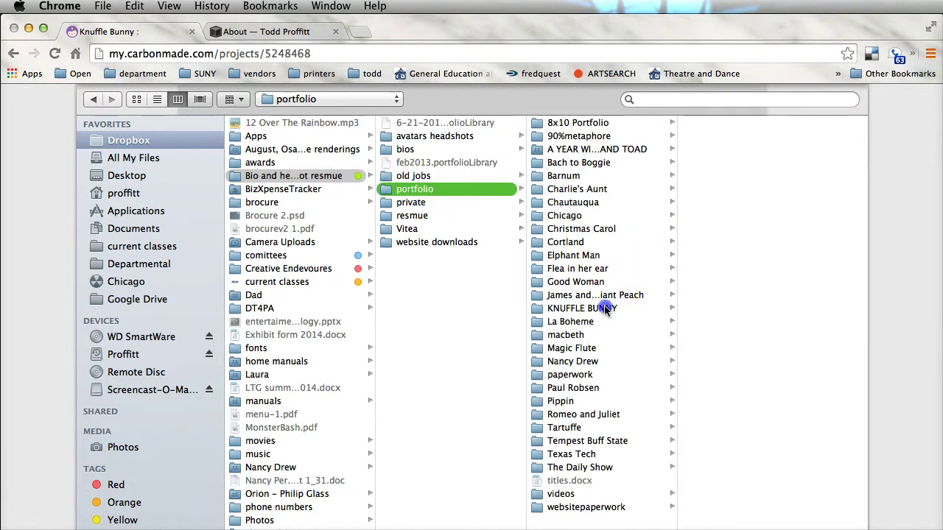
pyautogui.click(604, 307)
pyautogui.click(711, 123)
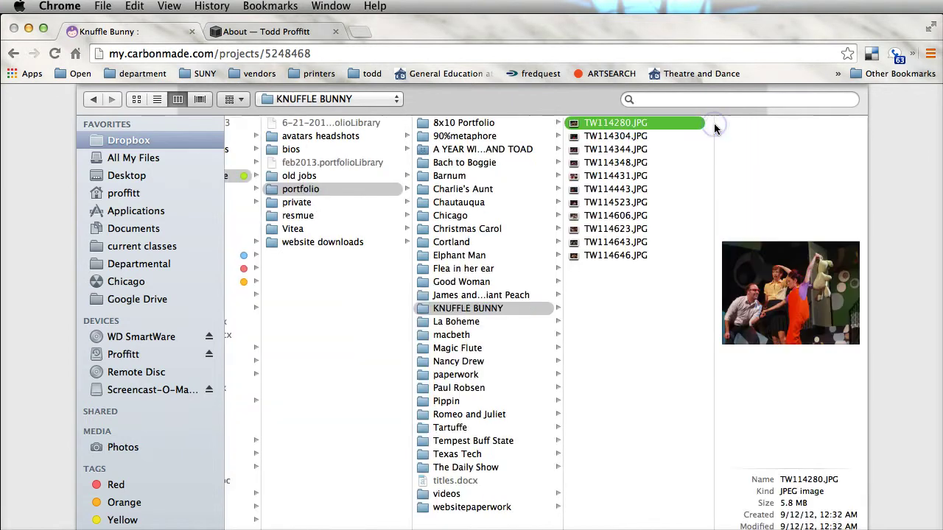
pyautogui.keyDown('shift'); pyautogui.click(616, 149); pyautogui.keyUp('shift')
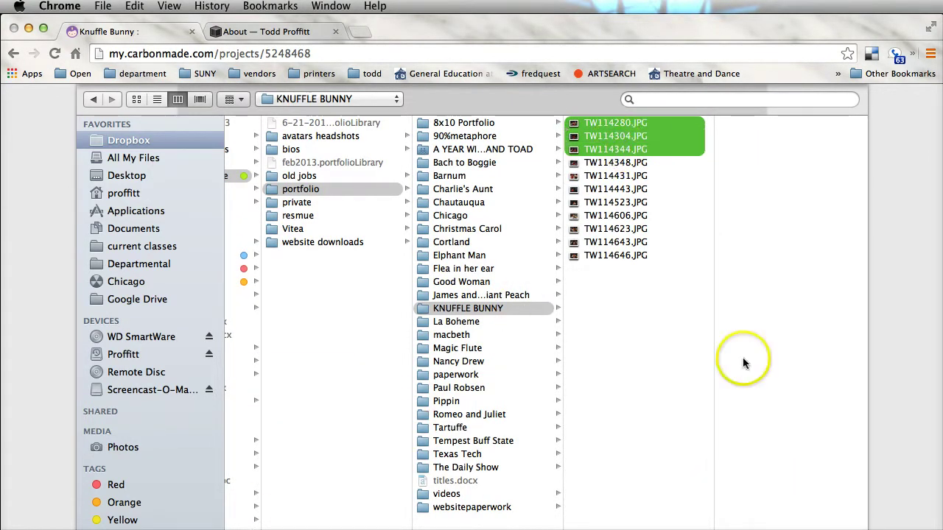
pyautogui.press('Return')
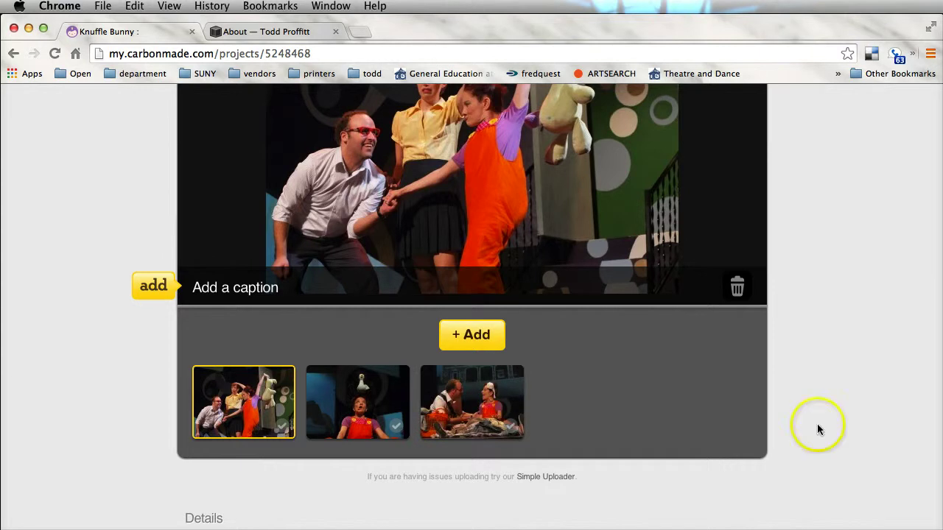
# - Caption the first photo with 'Knuffle Bunny', Theatre of Youth and its director and designer credits
pyautogui.scroll(5, 816, 412)
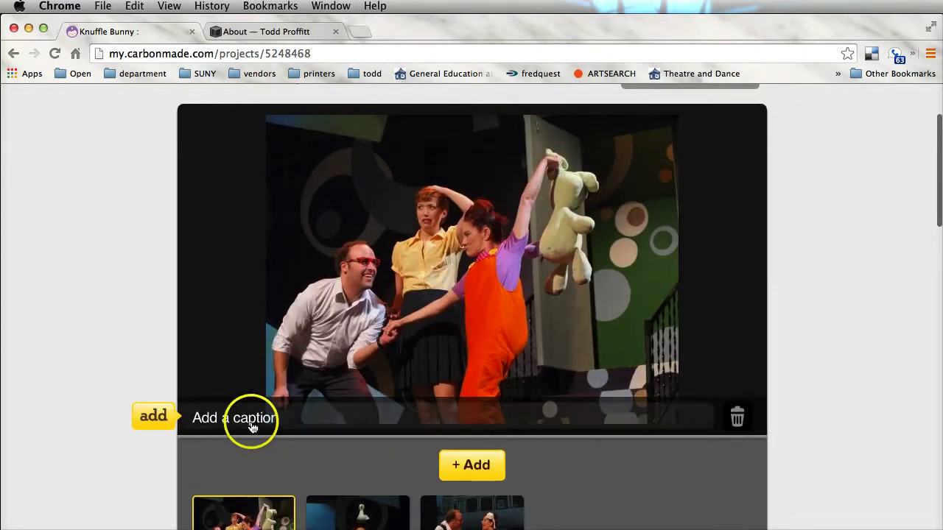
pyautogui.click(251, 427)
pyautogui.click(232, 141)
pyautogui.write('Knuffle Bunn')
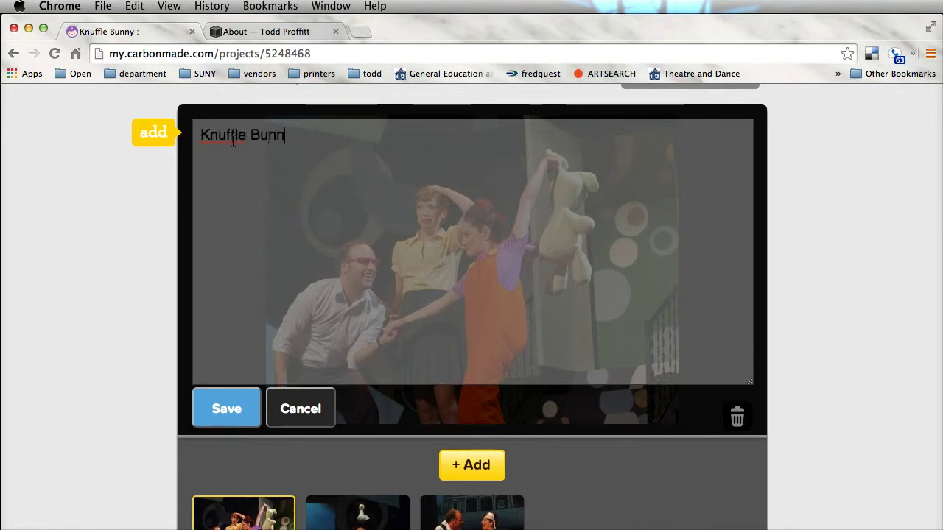
pyautogui.write('y Theatre')
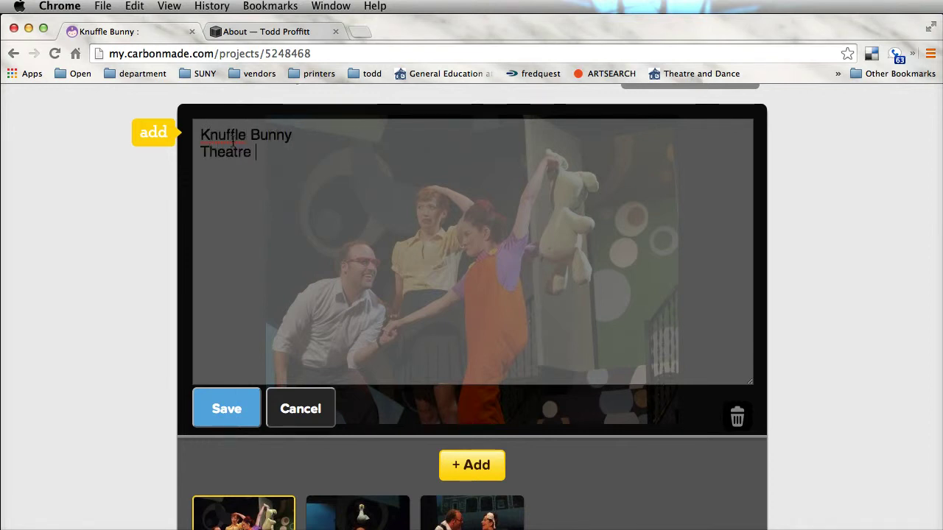
pyautogui.click(126, 232)
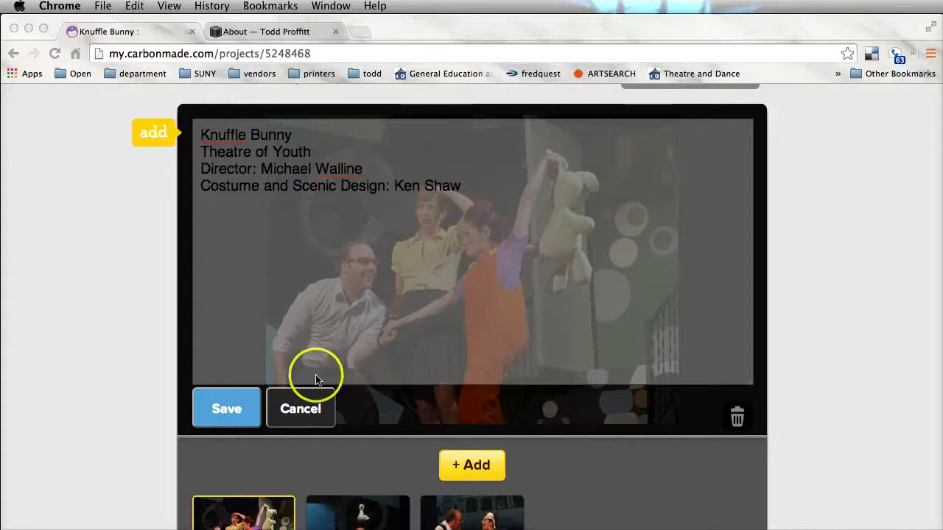
pyautogui.click(229, 410)
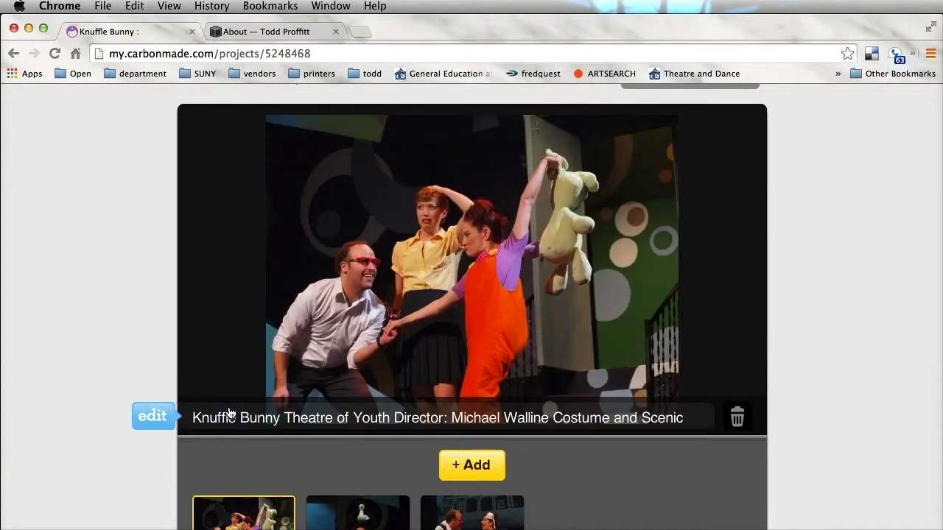
pyautogui.scroll(3, 825, 324)
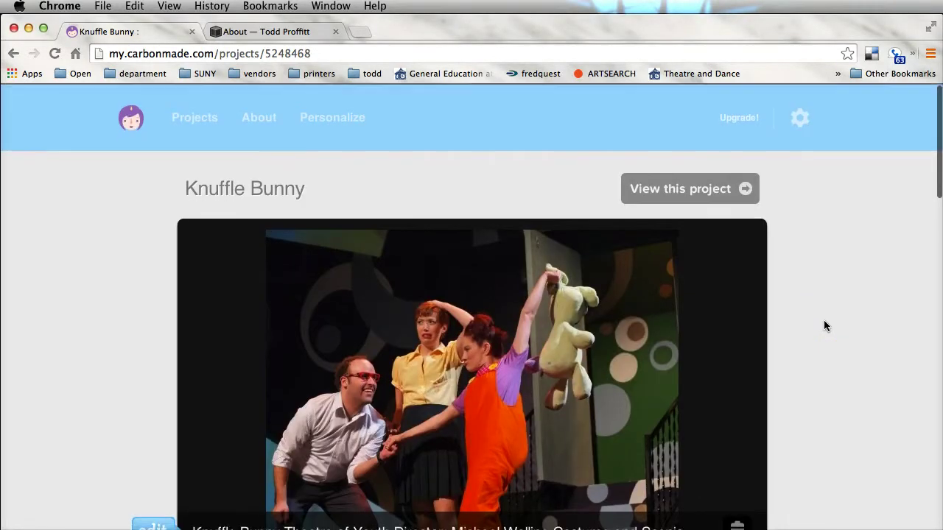
# - Preview the Knuffle Bunny project as visitors see it, cycling through its slideshow photos
pyautogui.click(692, 190)
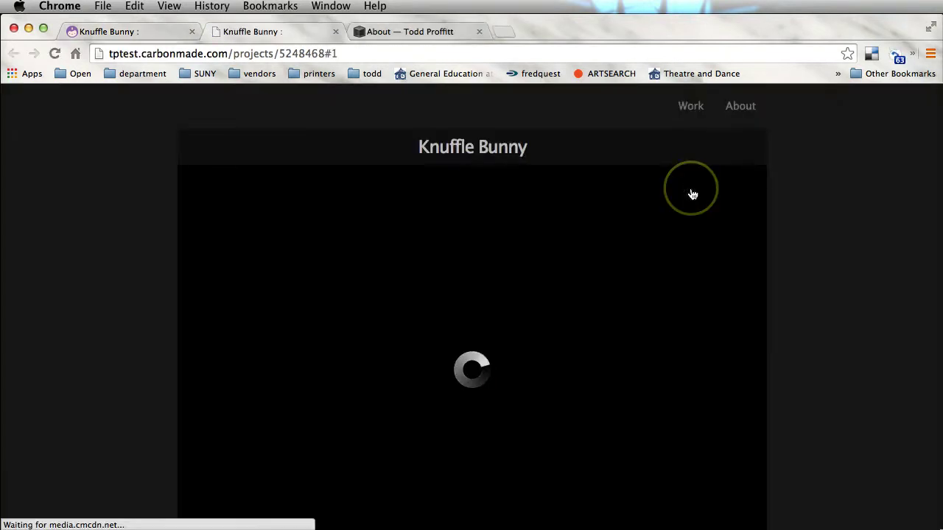
pyautogui.click(889, 364)
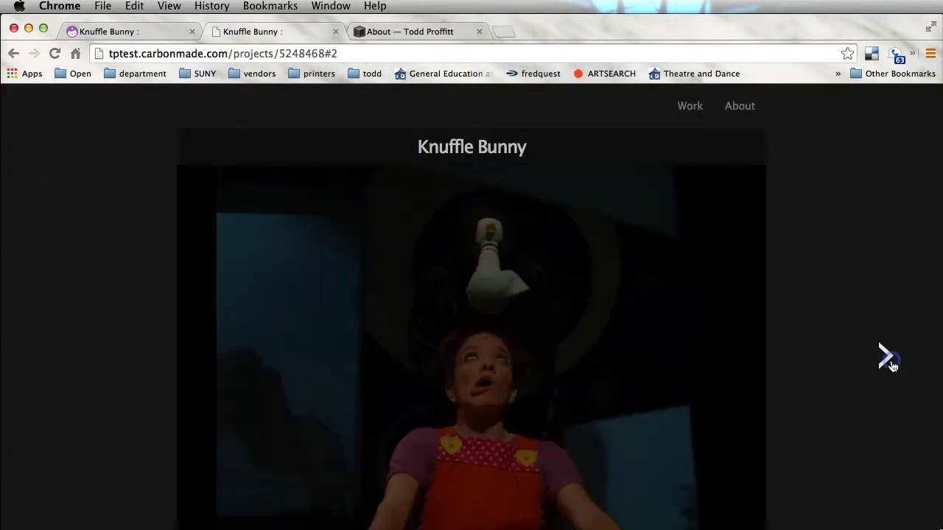
pyautogui.click(888, 363)
pyautogui.click(888, 363)
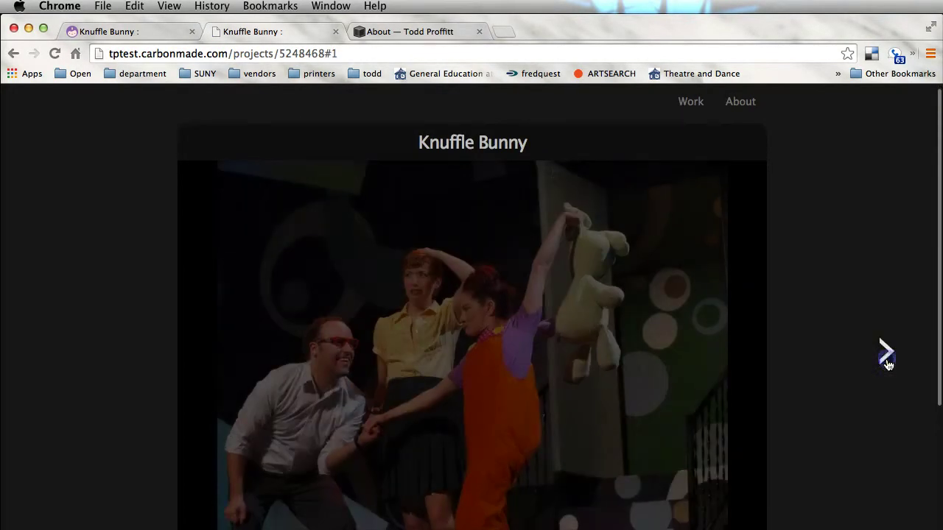
pyautogui.click(874, 231)
pyautogui.scroll(-5, 874, 235)
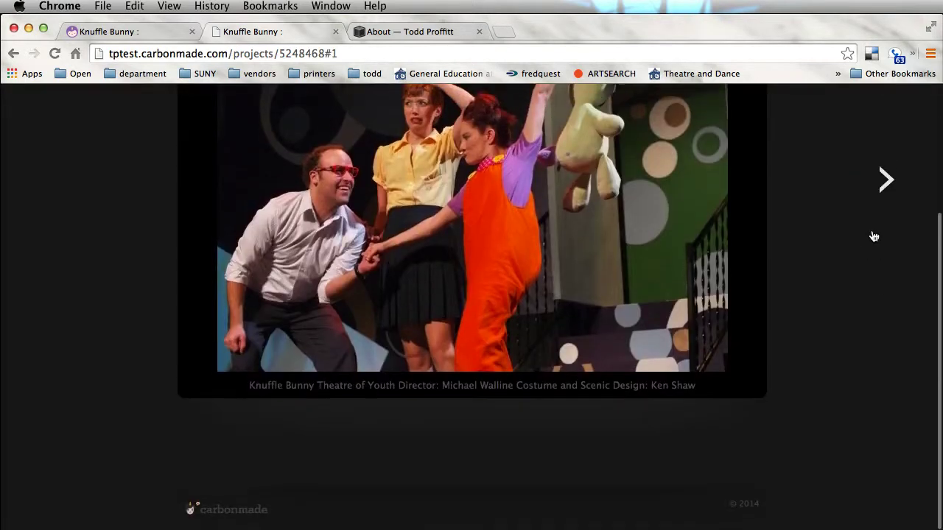
pyautogui.scroll(5, 873, 236)
pyautogui.scroll(-3, 871, 236)
pyautogui.click(147, 38)
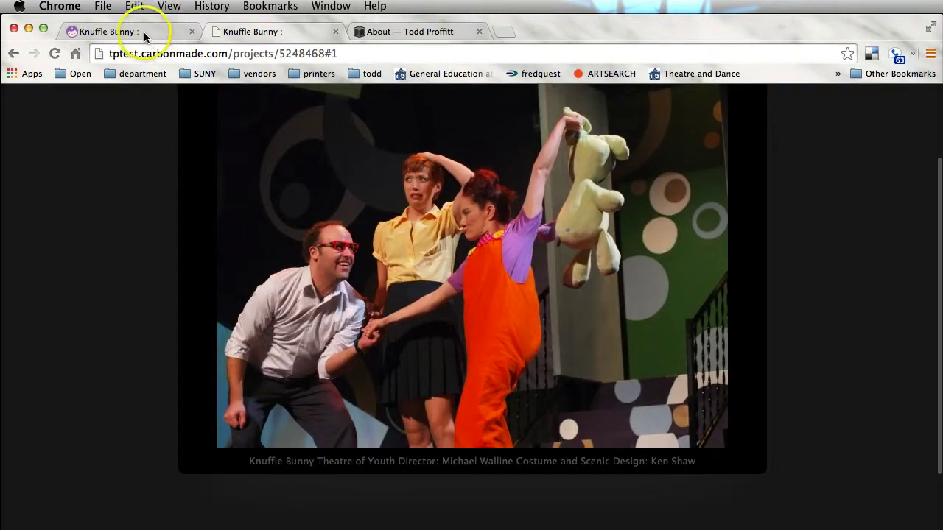
# - Close the public preview and return to the list of all projects
pyautogui.click(335, 32)
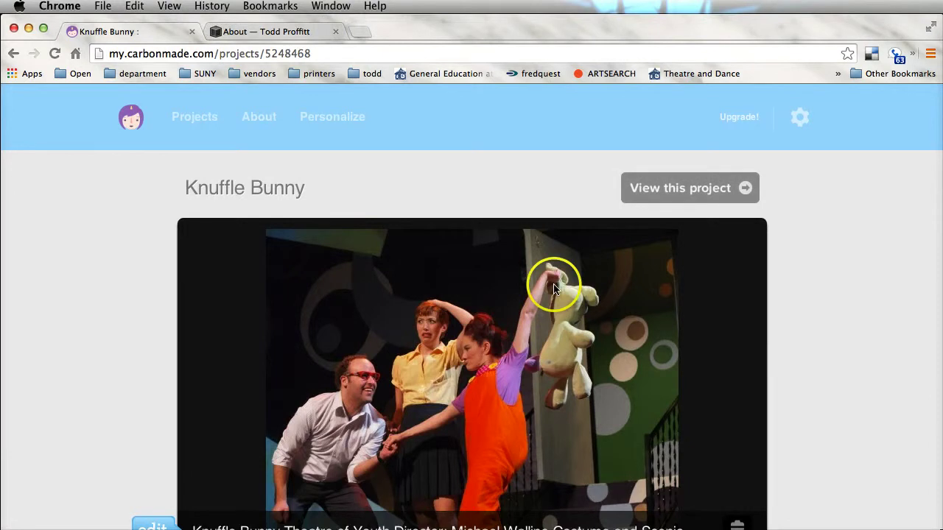
pyautogui.scroll(-5, 475, 229)
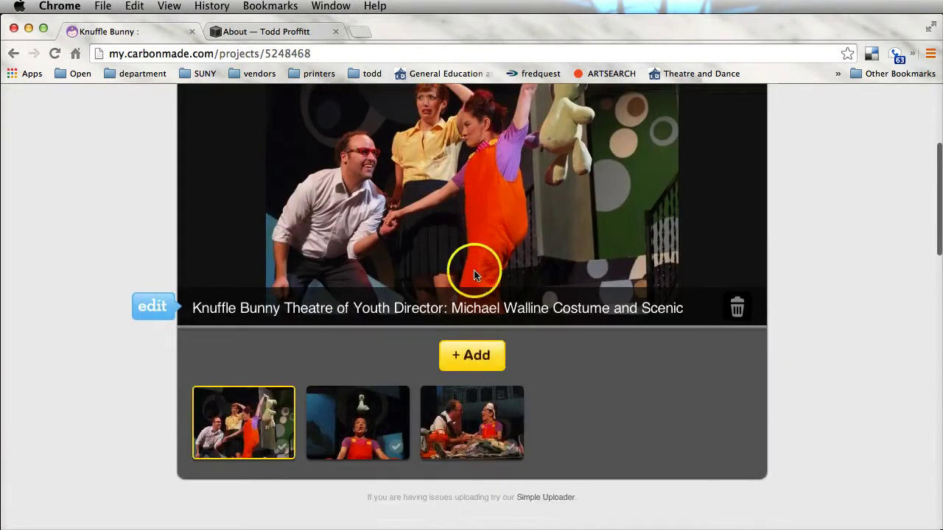
pyautogui.scroll(5, 497, 354)
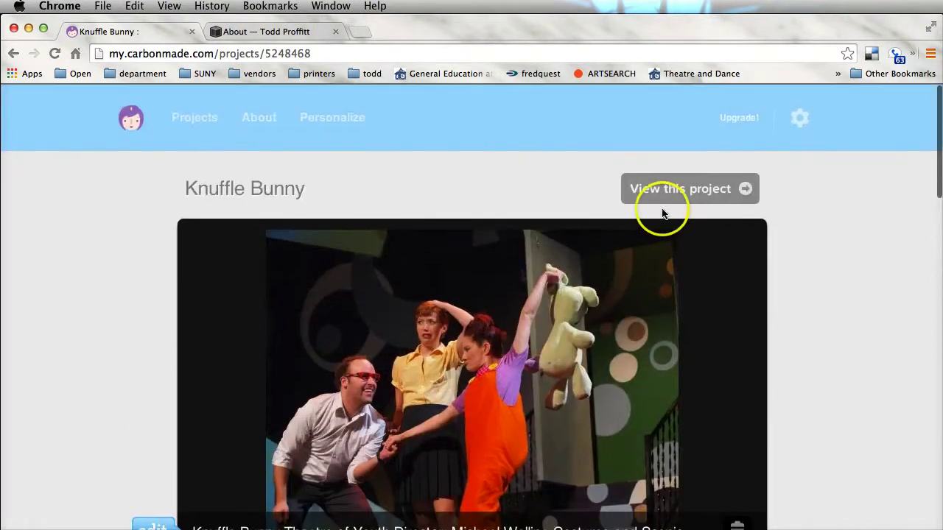
pyautogui.click(199, 116)
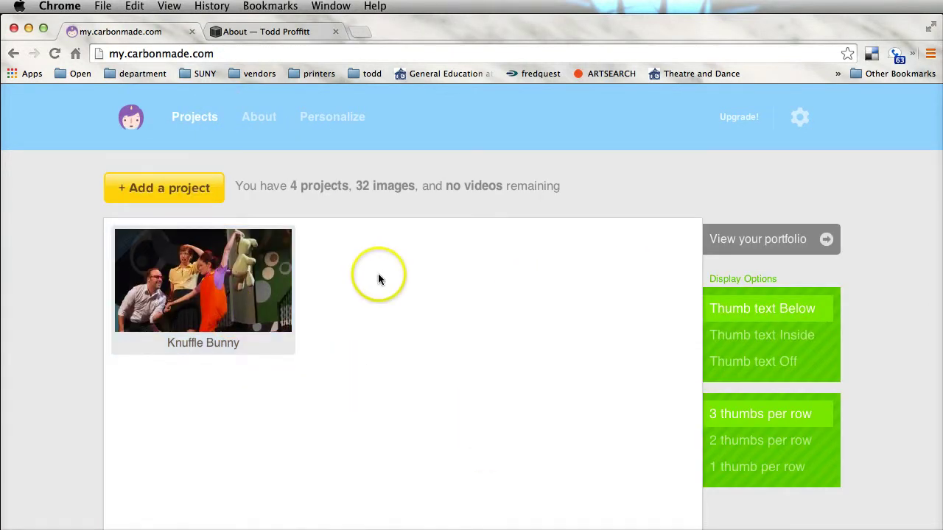
# - Upload tp.jpg from the avatars headshots folder as the About page profile image
pyautogui.click(264, 122)
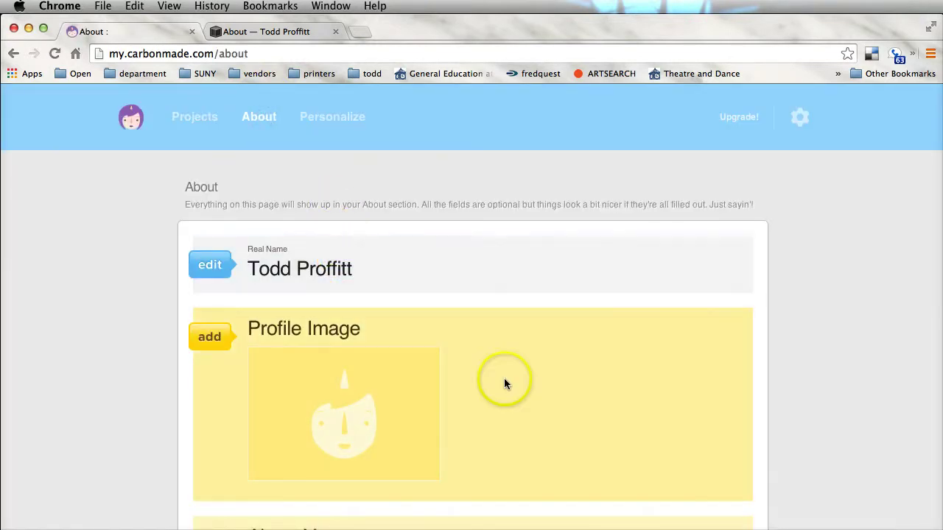
pyautogui.scroll(-3, 434, 356)
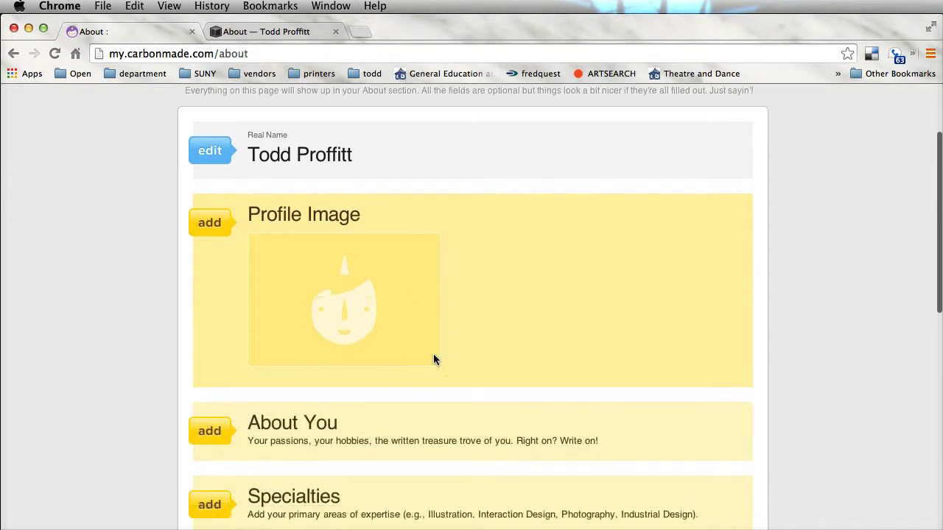
pyautogui.click(209, 221)
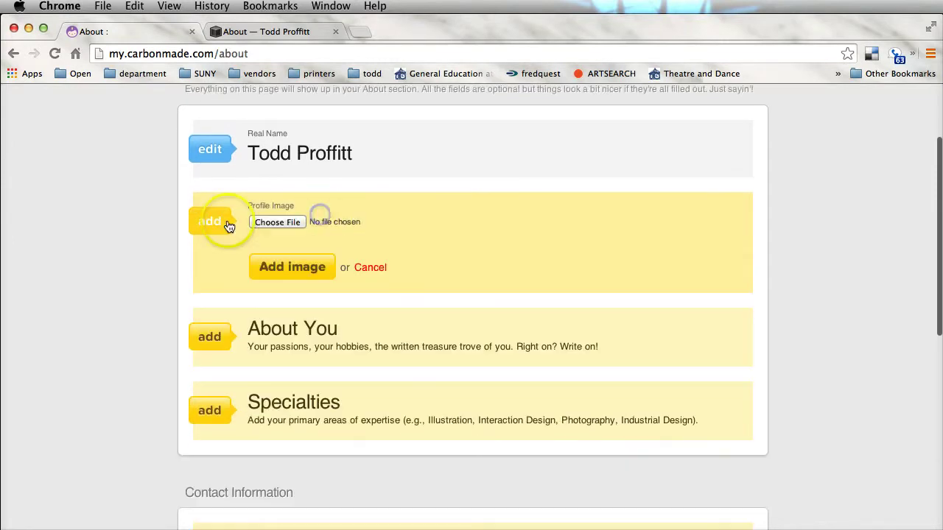
pyautogui.click(296, 273)
pyautogui.click(278, 224)
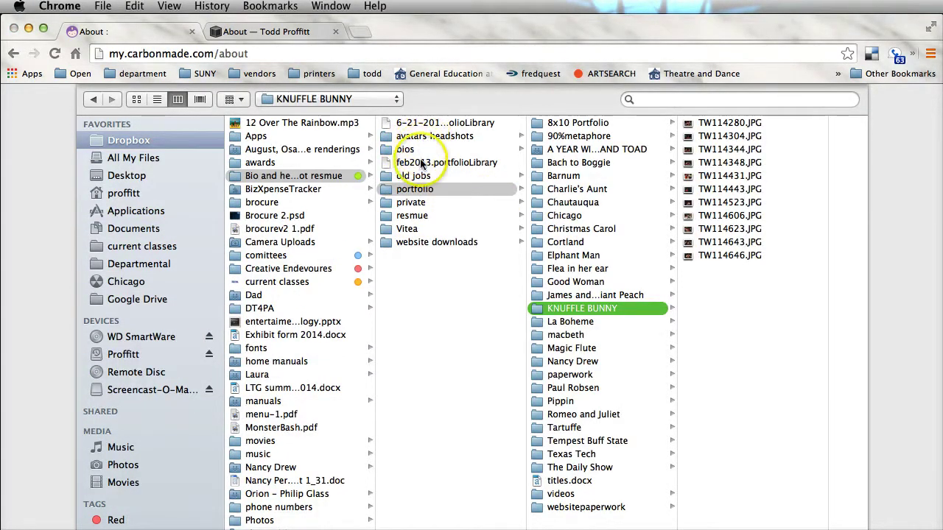
pyautogui.click(306, 177)
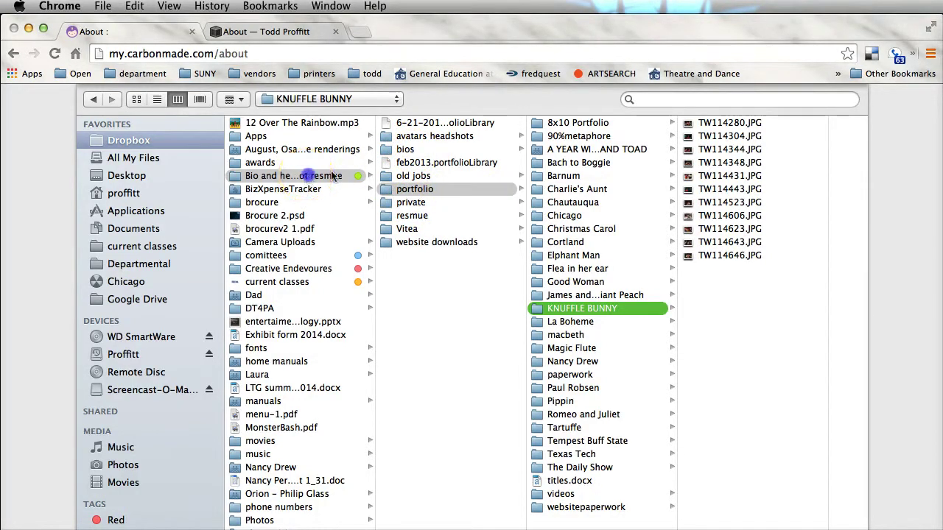
pyautogui.click(451, 136)
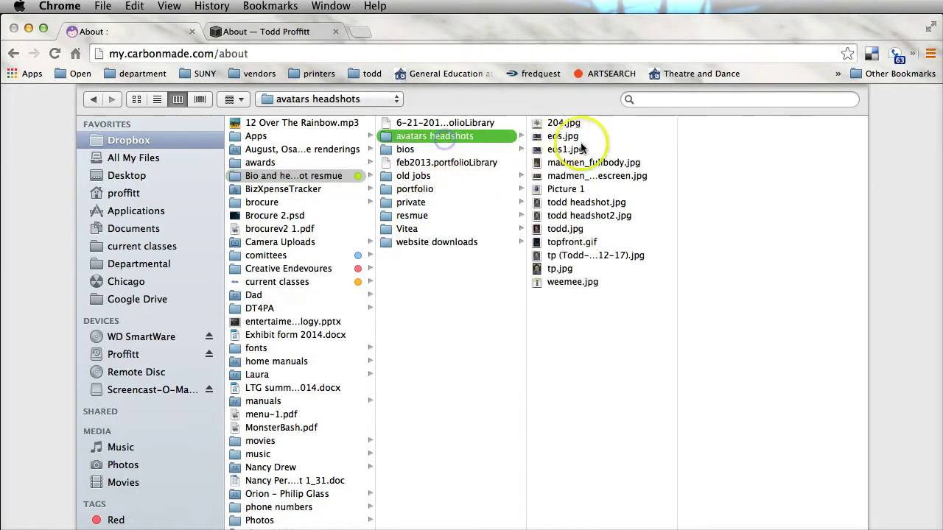
pyautogui.click(567, 270)
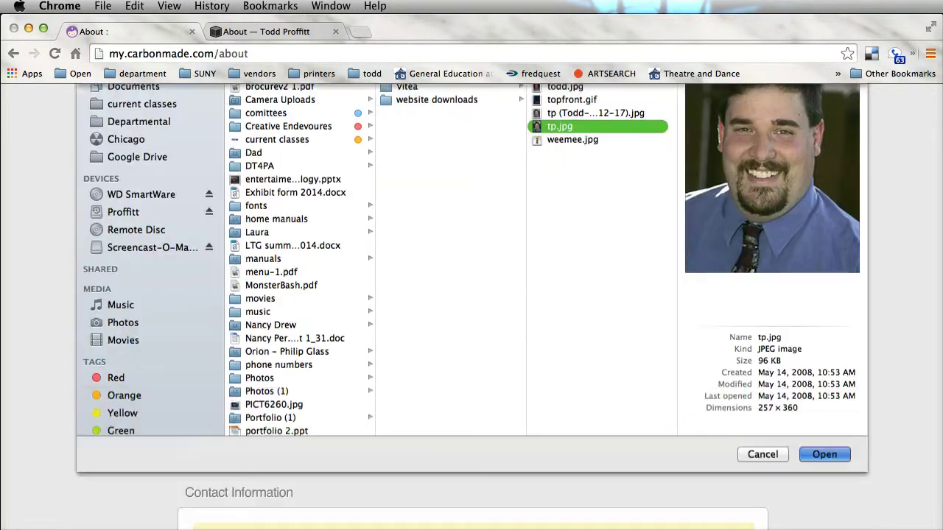
pyautogui.press('Return')
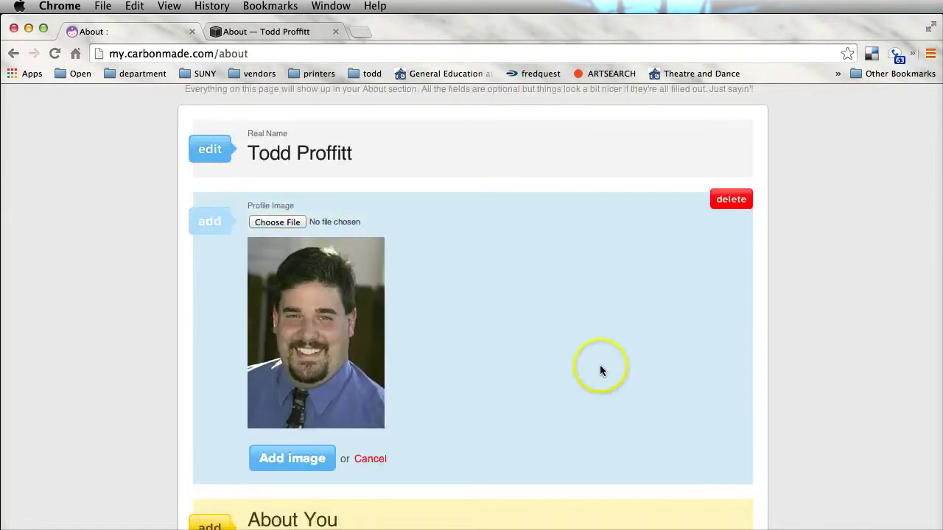
pyautogui.scroll(-5, 599, 368)
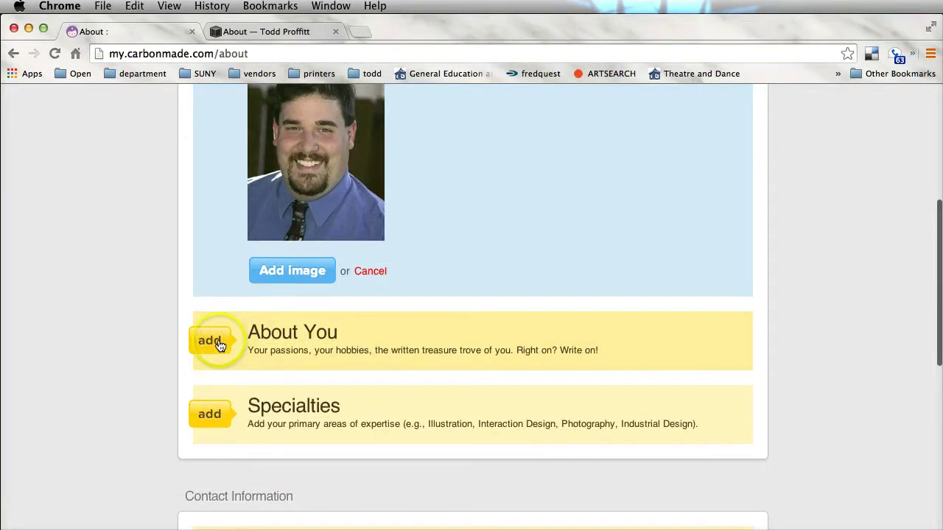
# - Paste the biography into the About You field
pyautogui.click(215, 342)
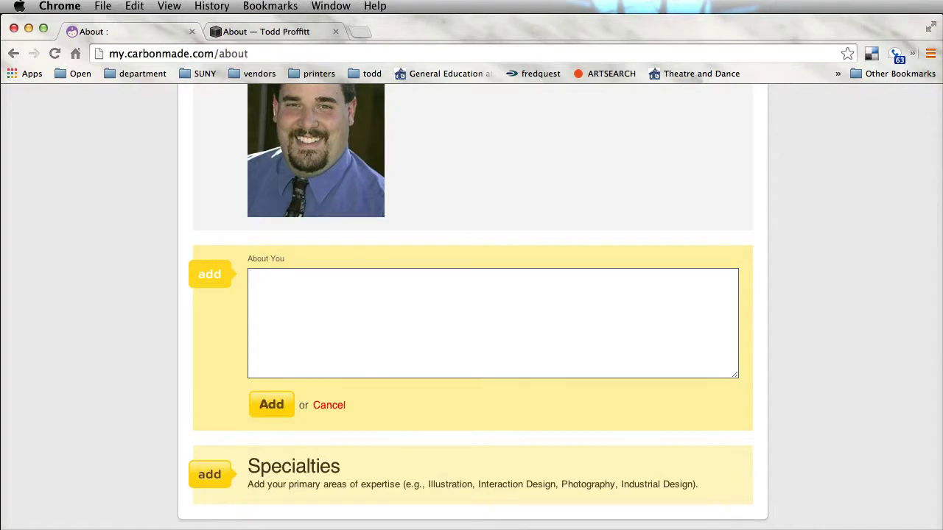
pyautogui.click(150, 116)
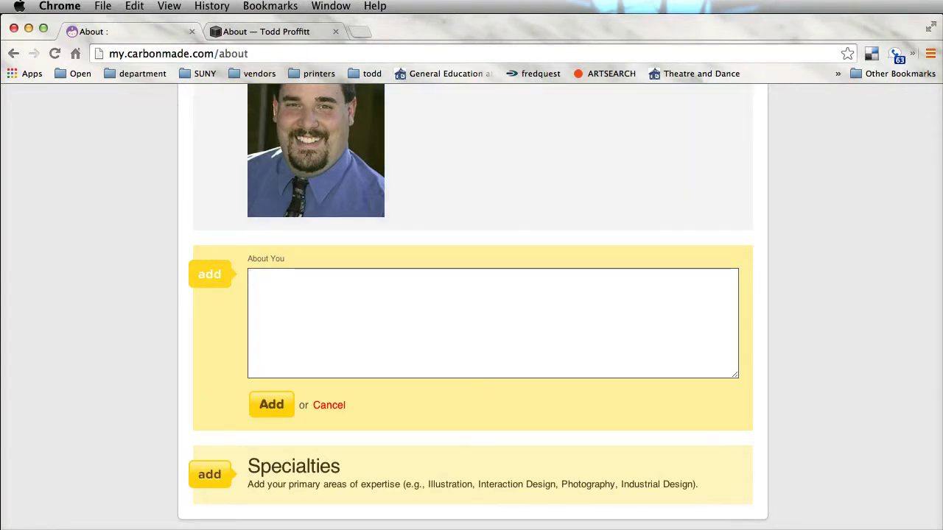
pyautogui.click(358, 326)
pyautogui.press('super+v')
pyautogui.scroll(10, 397, 316)
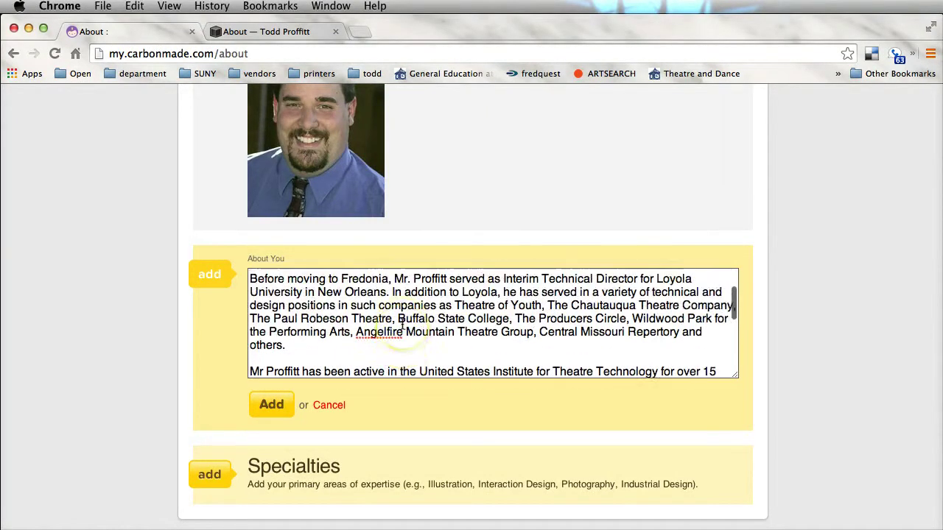
pyautogui.scroll(-12, 402, 324)
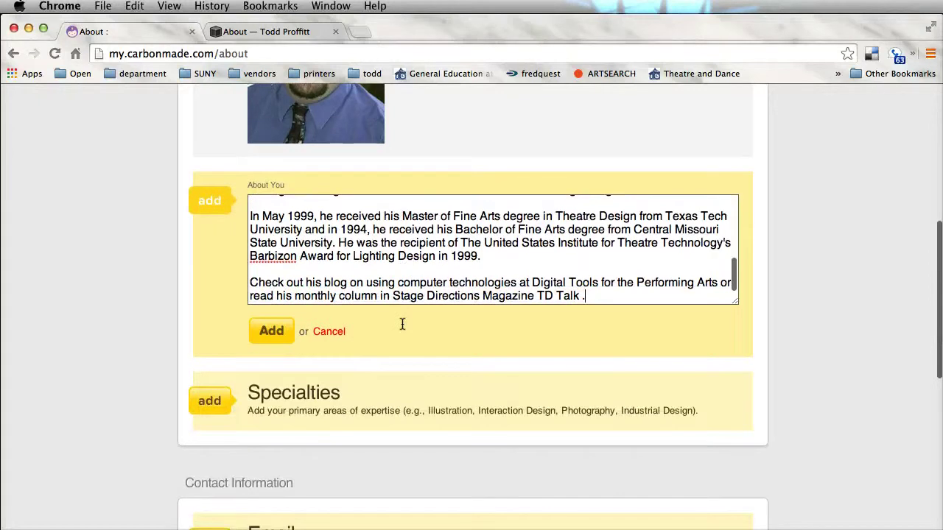
# - Add 'Lighting Design' as a specialty, correcting the typos
pyautogui.click(206, 402)
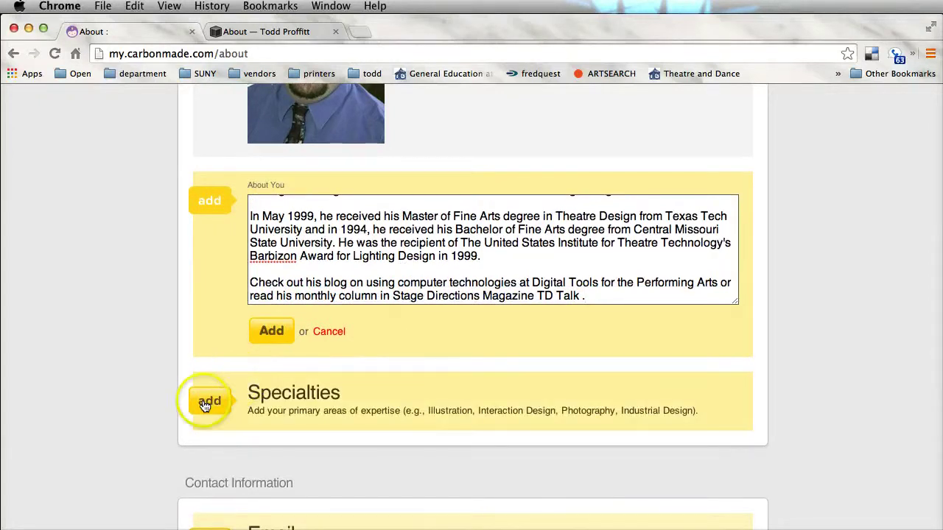
pyautogui.write('Ligth')
pyautogui.press('BackSpace')
pyautogui.press('BackSpace')
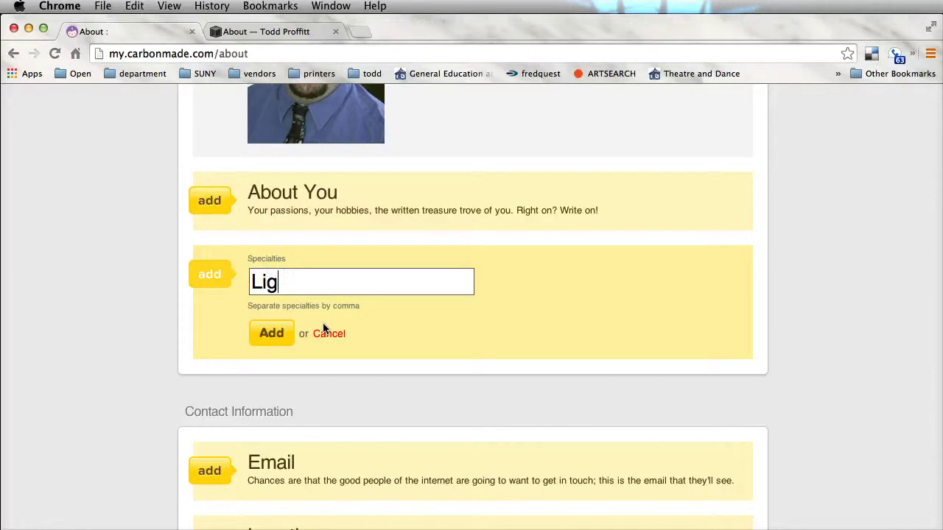
pyautogui.write('hting Desing')
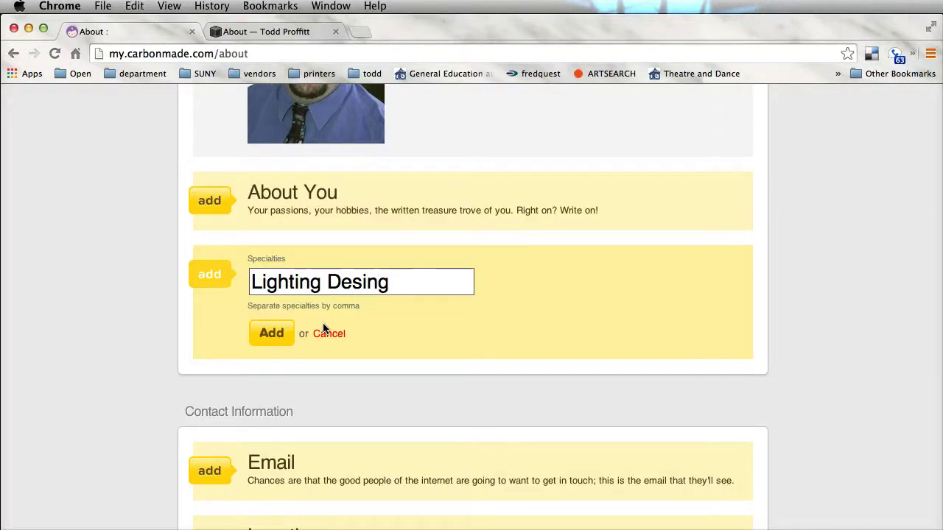
pyautogui.press('BackSpace')
pyautogui.press('BackSpace')
pyautogui.press('BackSpace')
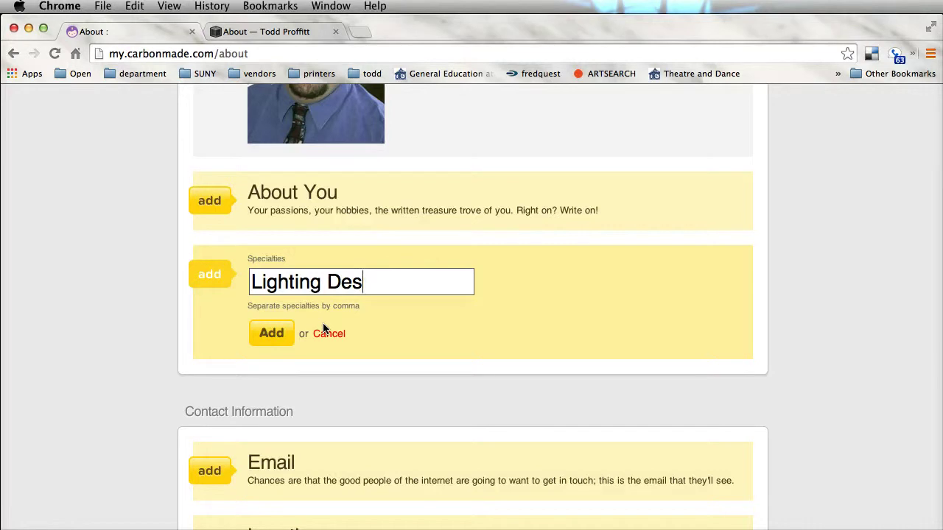
pyautogui.write('ign')
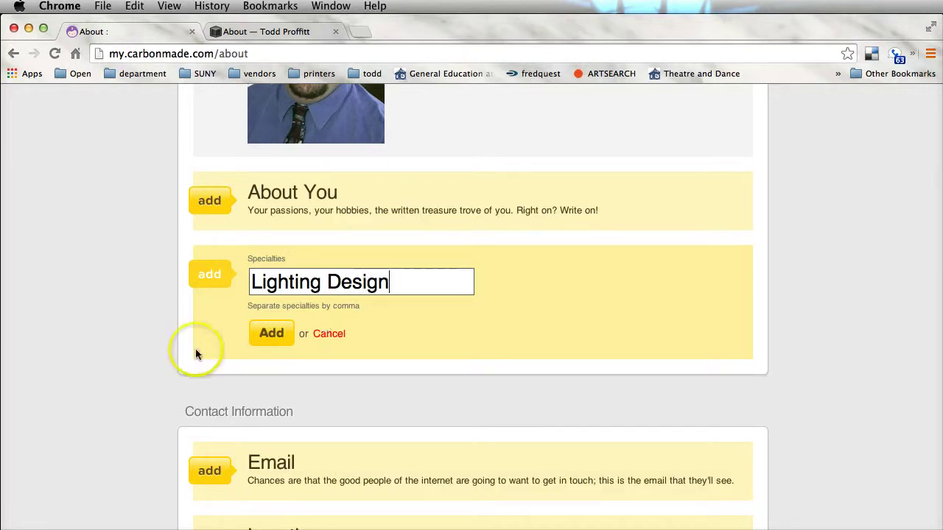
pyautogui.click(271, 333)
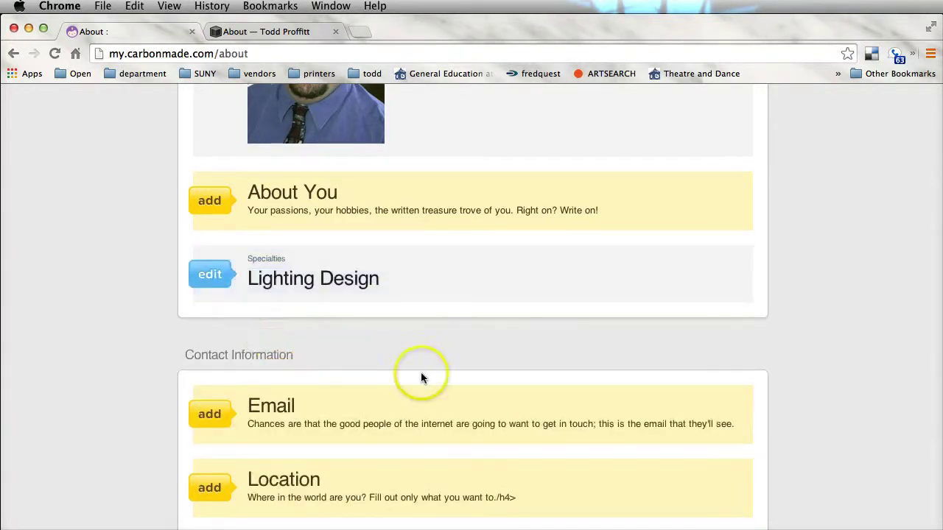
# - Save the contact's e-mail address under Contact Information
pyautogui.click(207, 418)
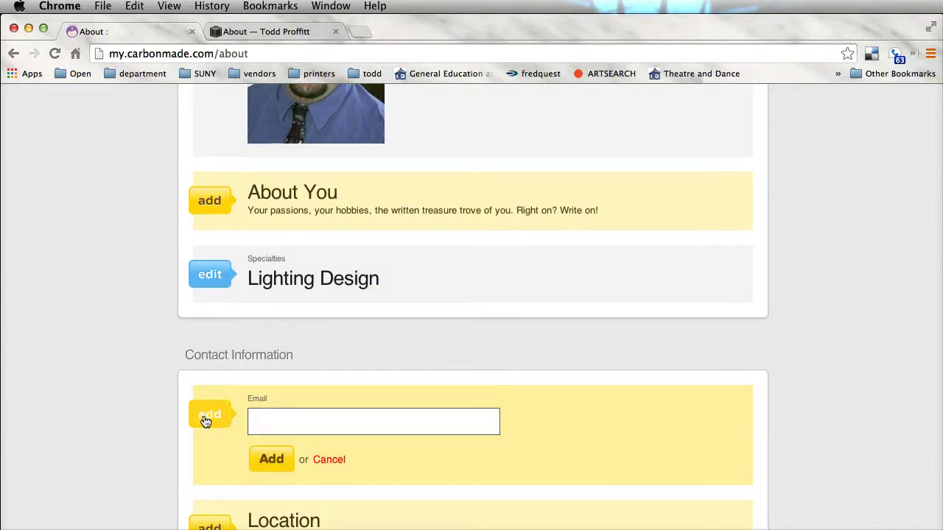
pyautogui.click(275, 444)
pyautogui.click(271, 459)
# - Save the contact phone number, fixing a stray plus sign, and mark the portfolio available for freelance
pyautogui.scroll(-5, 360, 465)
pyautogui.click(227, 430)
pyautogui.click(289, 428)
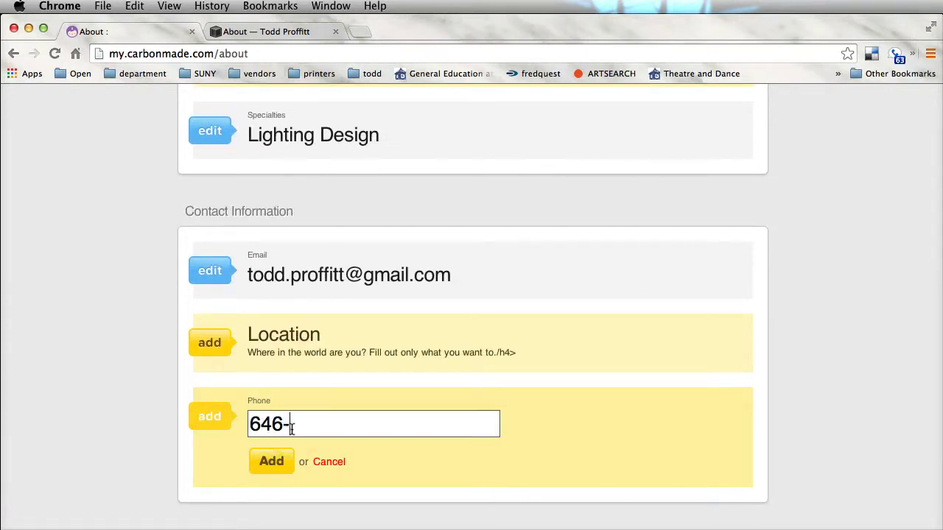
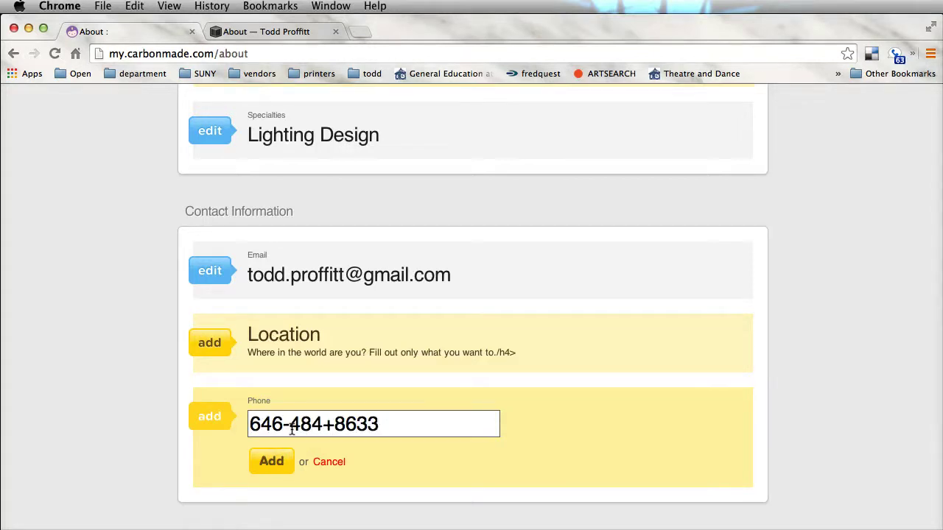
pyautogui.doubleClick(327, 425)
pyautogui.write('-')
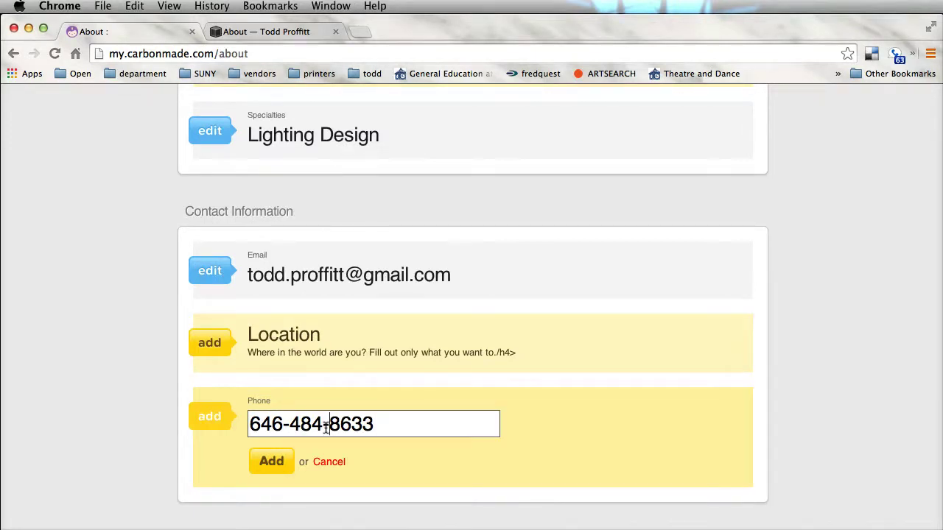
pyautogui.click(279, 468)
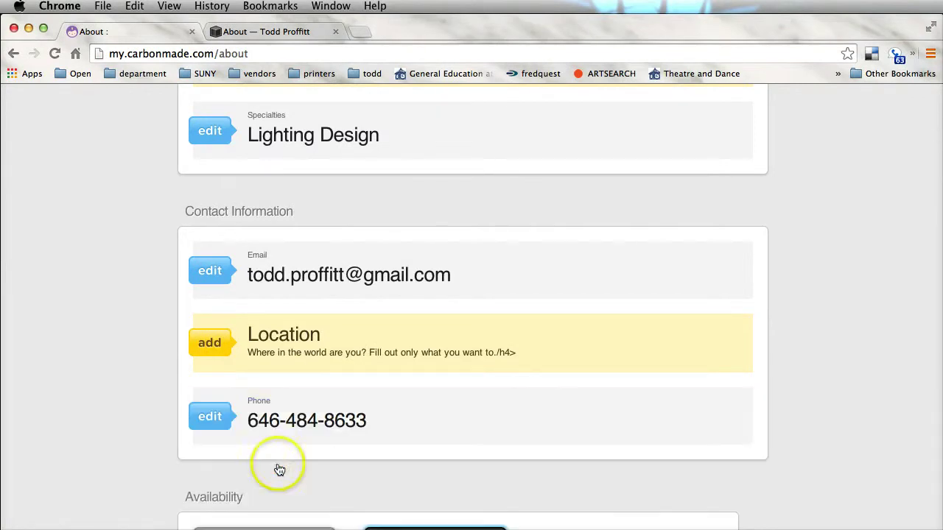
pyautogui.scroll(-3, 522, 432)
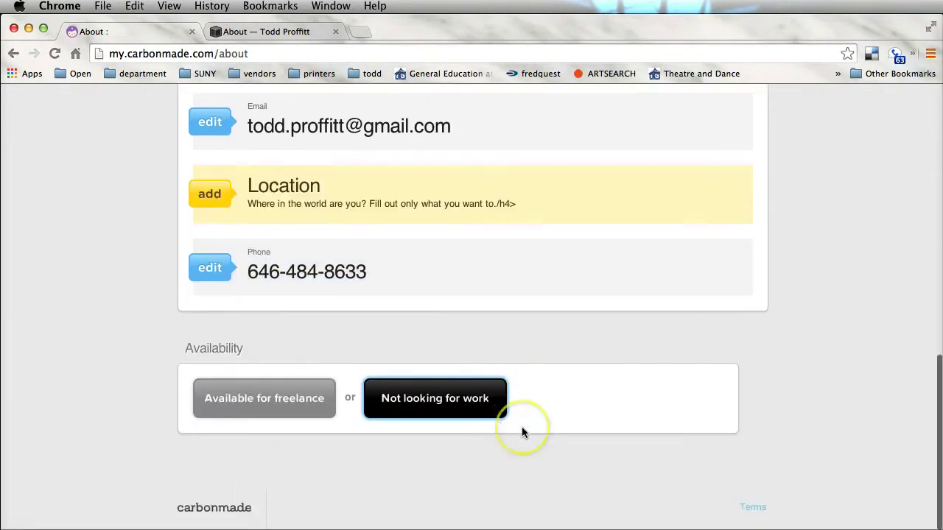
pyautogui.click(295, 400)
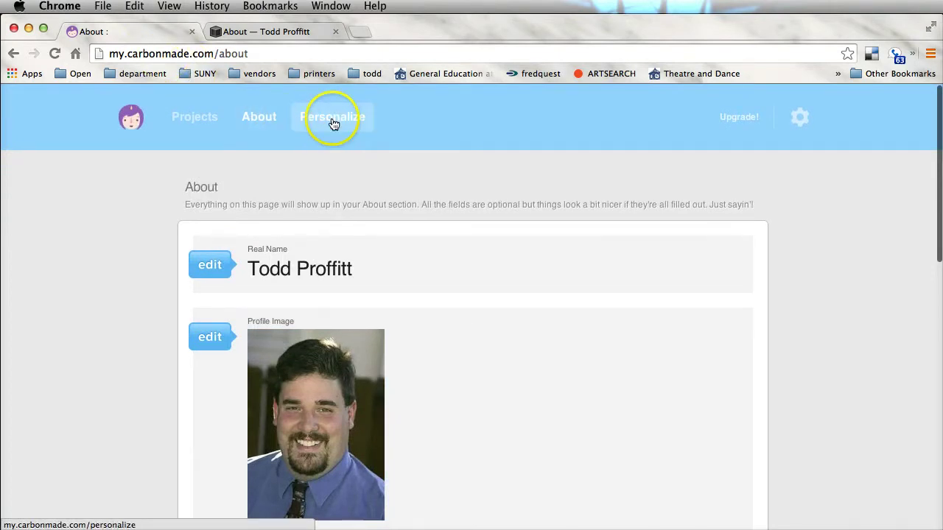
# - In Personalize, choose the dark colour scheme, serif font face and Normal image size
pyautogui.click(329, 118)
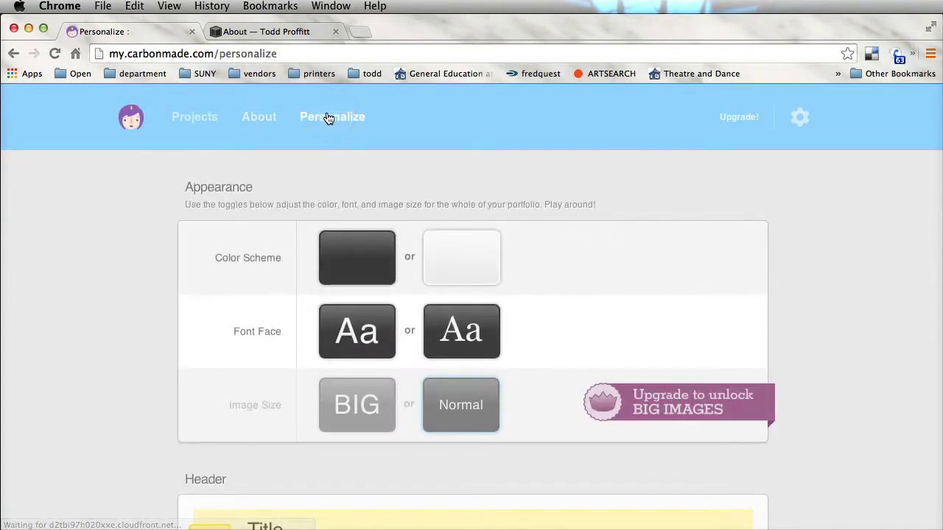
pyautogui.click(368, 259)
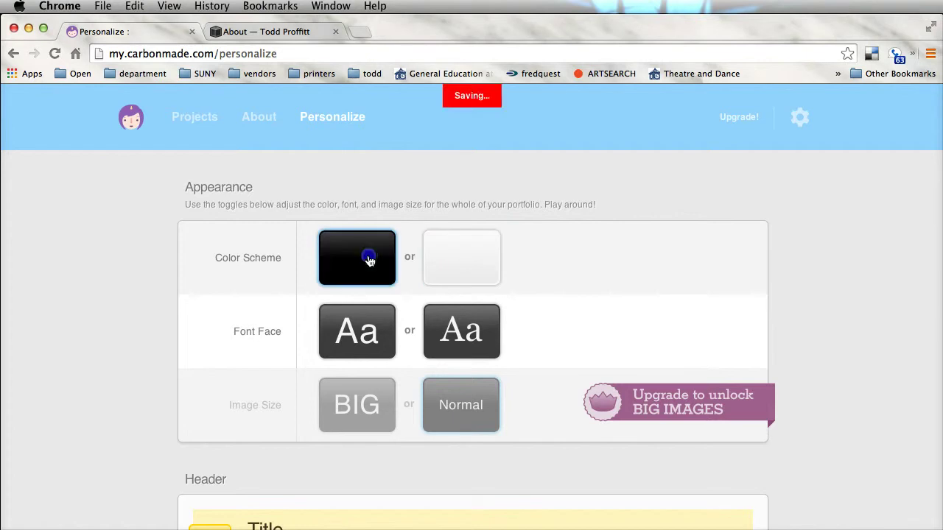
pyautogui.click(460, 265)
pyautogui.click(368, 258)
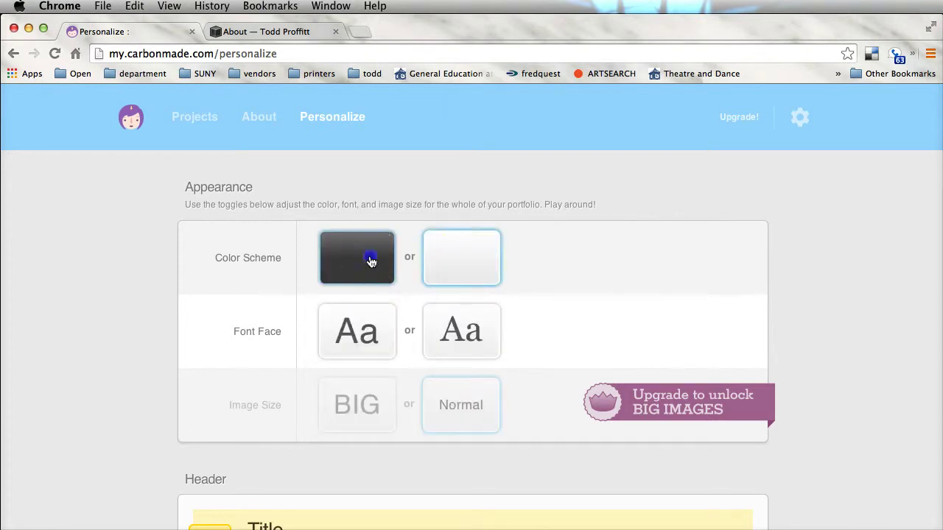
pyautogui.click(379, 335)
pyautogui.click(461, 340)
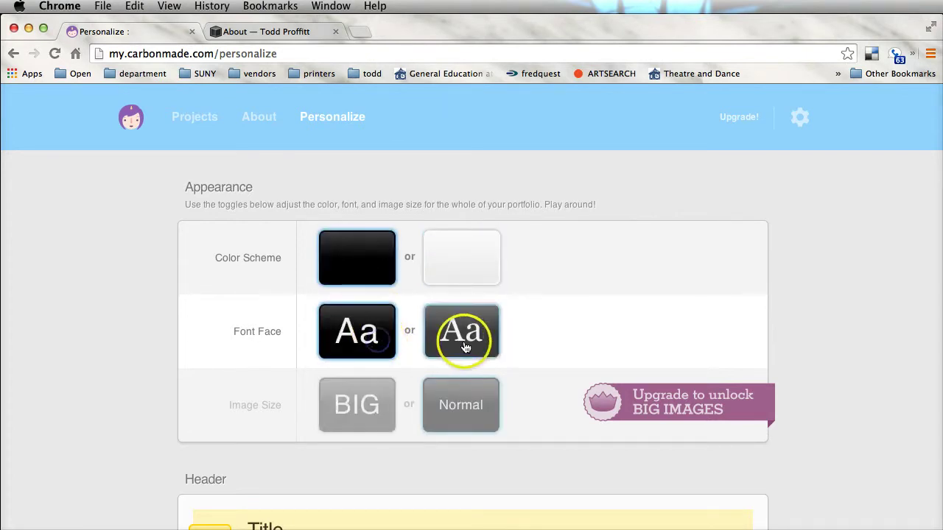
pyautogui.click(465, 347)
pyautogui.click(379, 416)
pyautogui.click(480, 411)
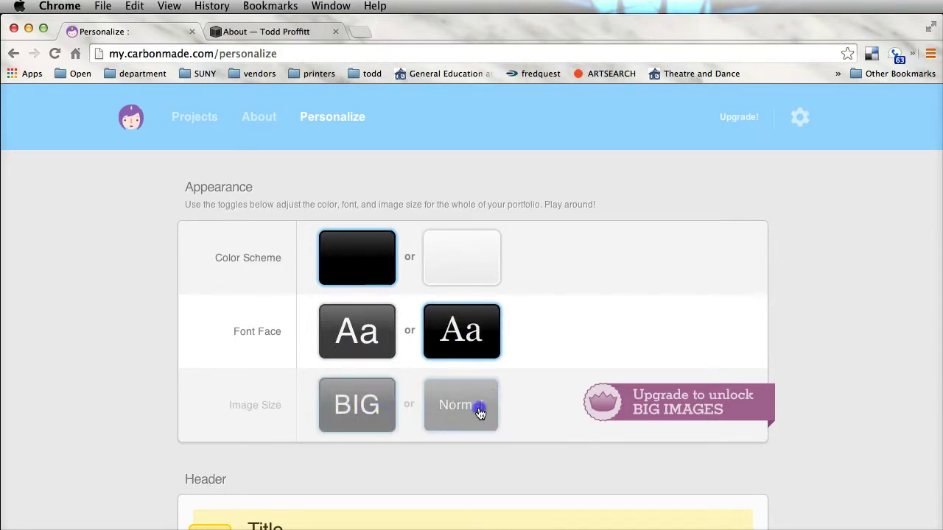
pyautogui.scroll(-5, 699, 411)
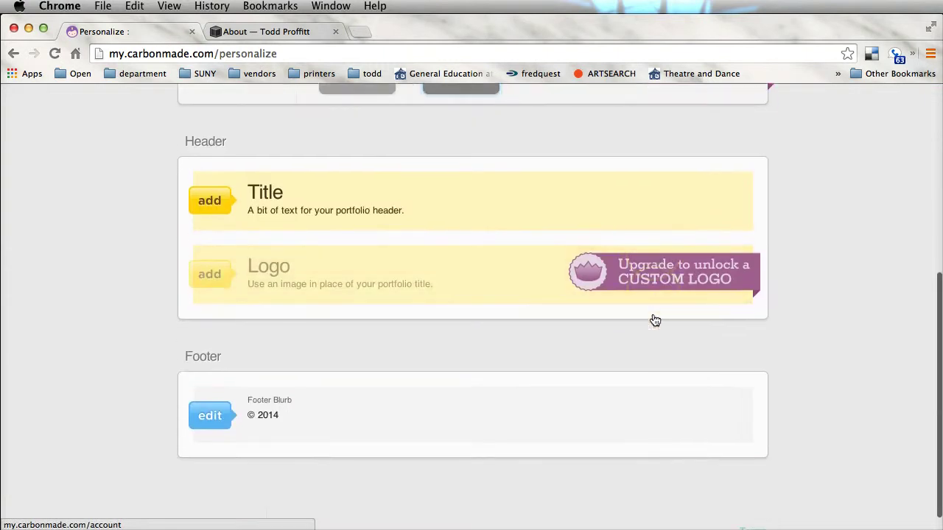
pyautogui.scroll(2, 652, 319)
# - Enter 'Lighting Designer' as the header title
pyautogui.click(242, 310)
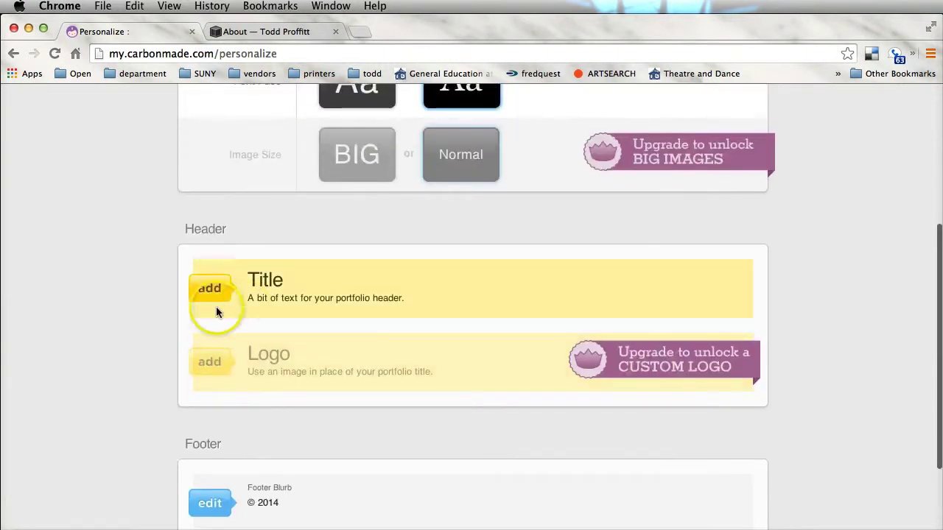
pyautogui.write('Lighting Deis')
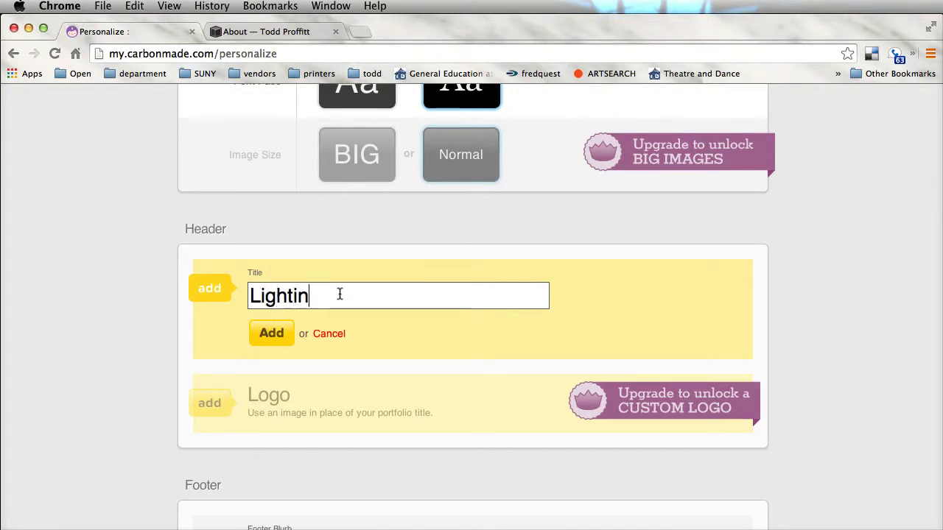
pyautogui.press('BackSpace')
pyautogui.press('BackSpace')
pyautogui.write('sig')
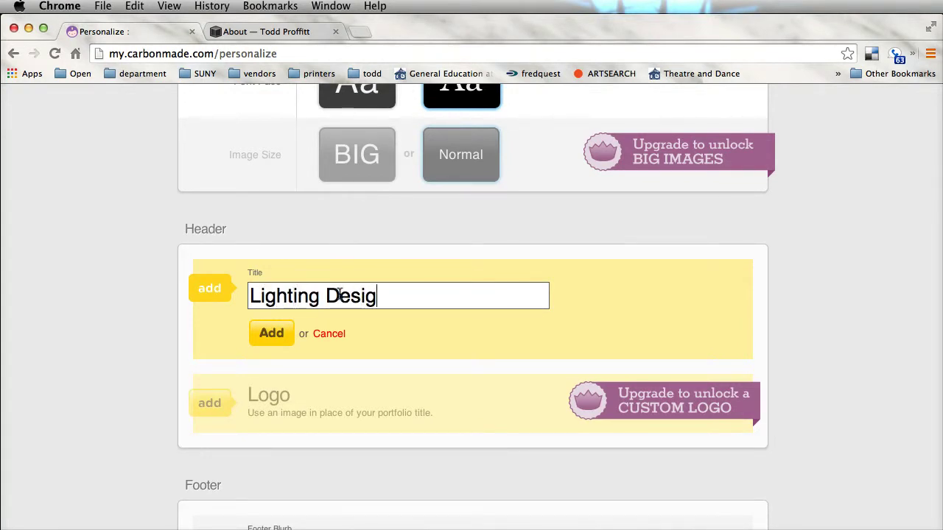
pyautogui.write('ner')
pyautogui.scroll(-3, 401, 380)
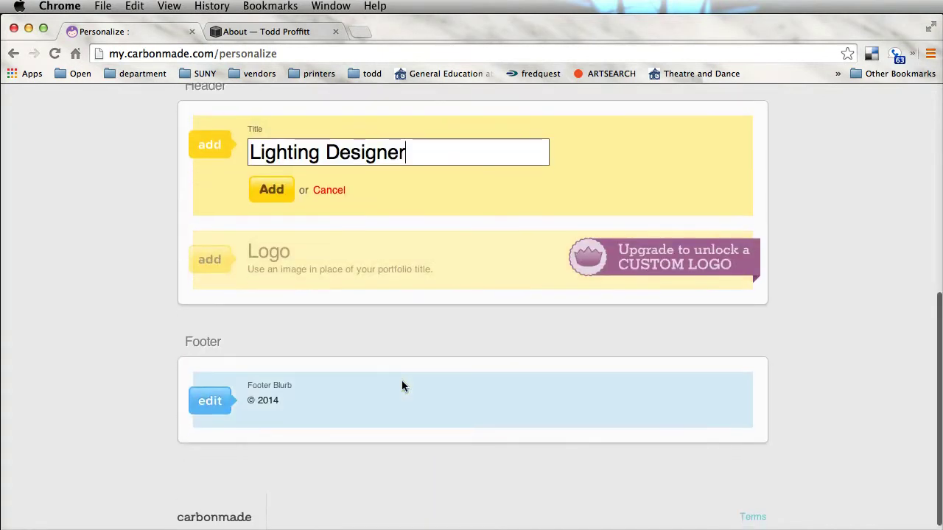
# - Edit the footer blurb to put the owner's name before © 2014 and the e-mail after, then save
pyautogui.click(217, 402)
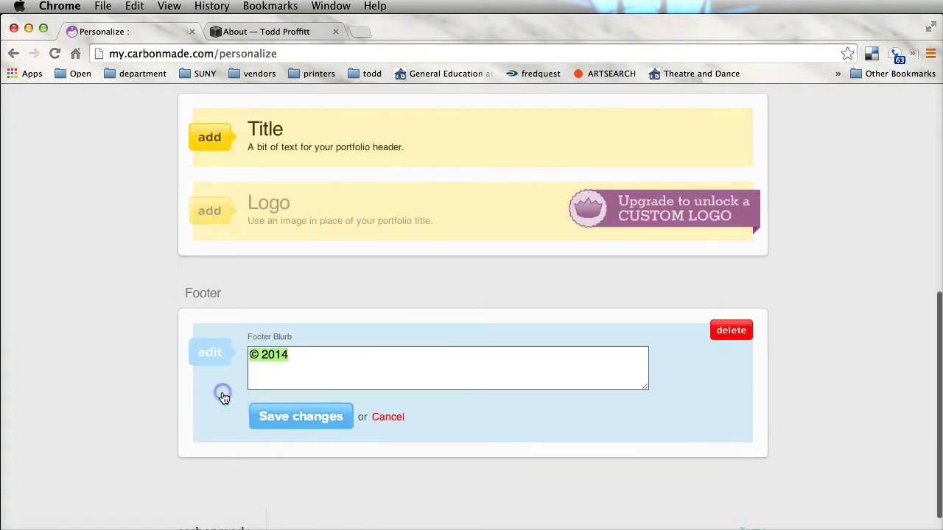
pyautogui.click(251, 354)
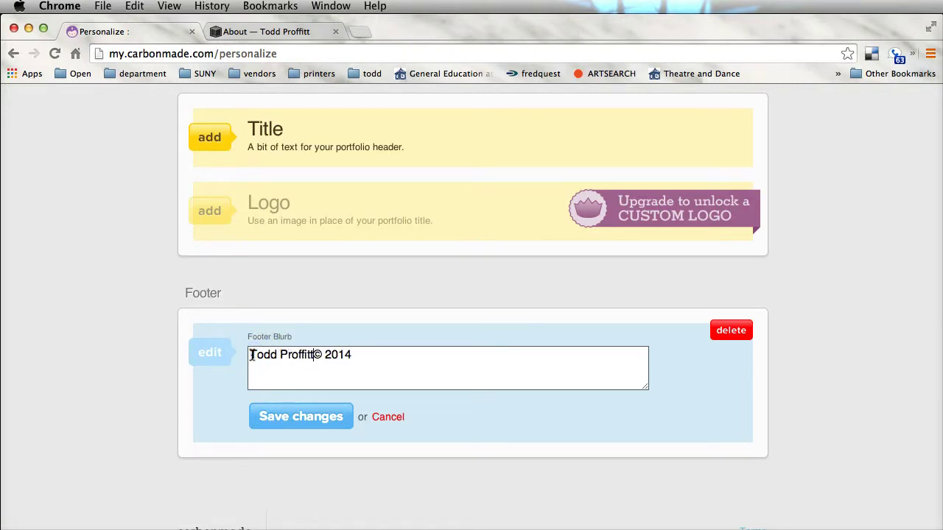
pyautogui.press('BackSpace')
pyautogui.click(421, 355)
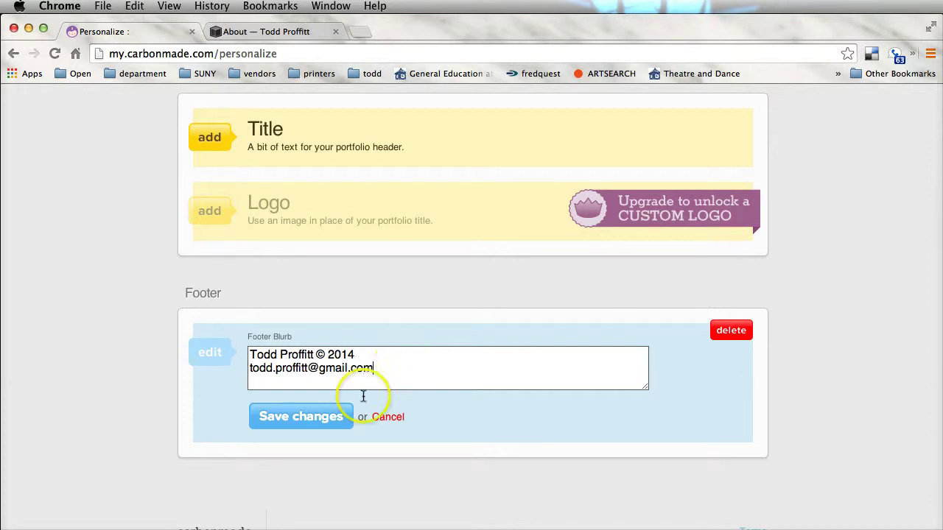
pyautogui.click(304, 420)
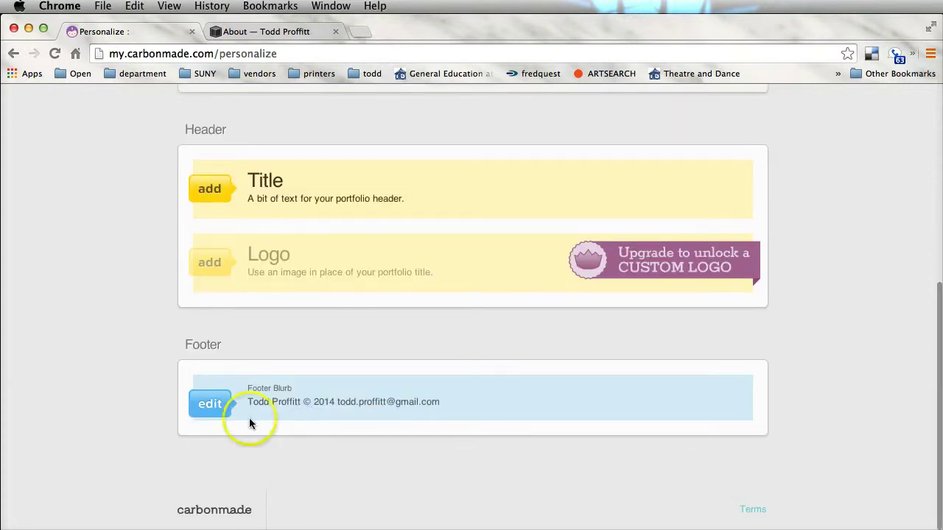
pyautogui.scroll(10, 355, 367)
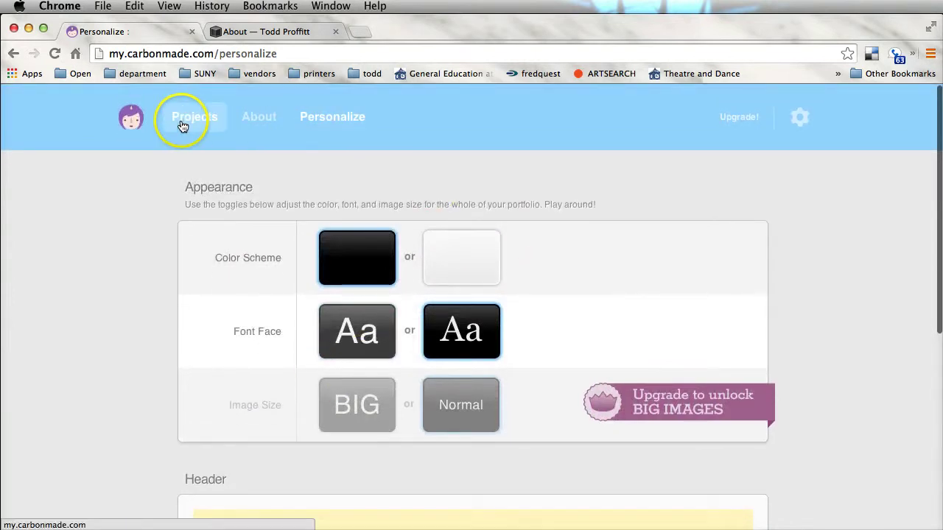
# - Open the live portfolio in a new tab and view its About page
pyautogui.click(218, 124)
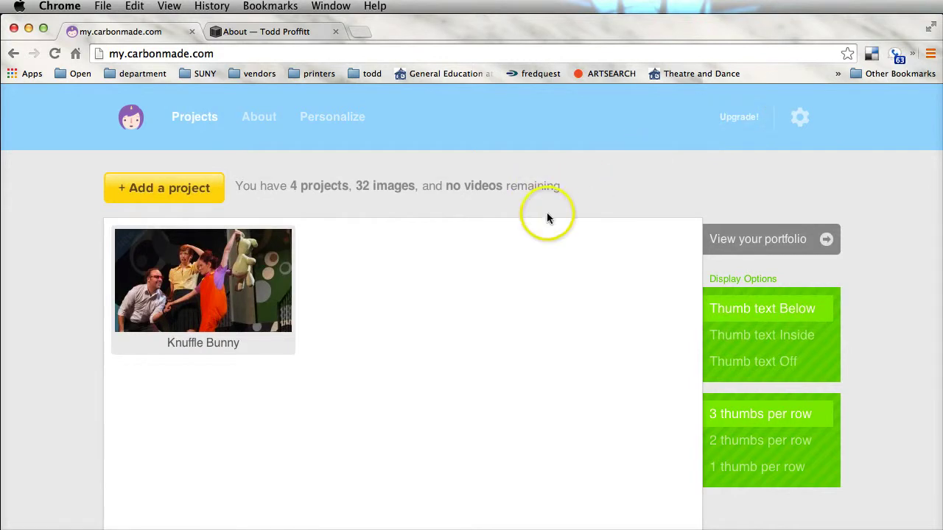
pyautogui.click(798, 243)
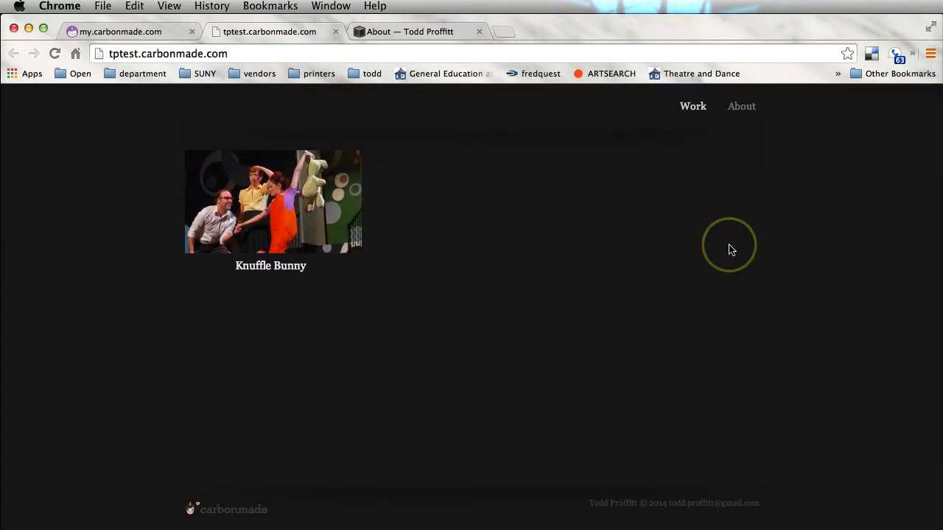
pyautogui.click(740, 108)
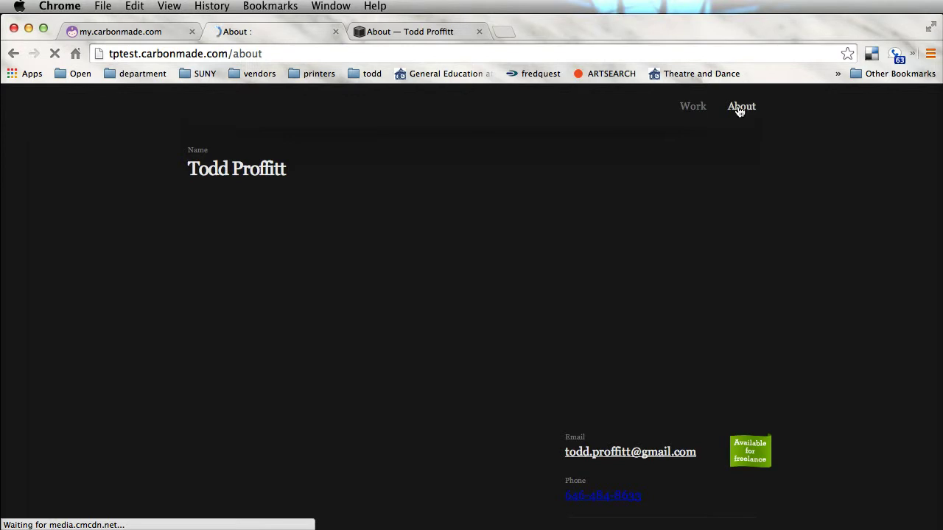
pyautogui.scroll(-3, 349, 285)
pyautogui.scroll(5, 349, 284)
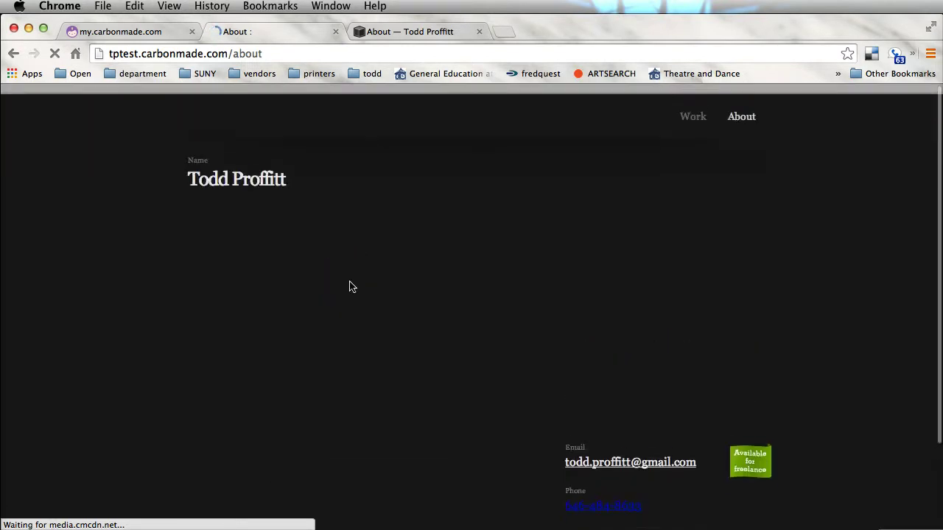
pyautogui.moveTo(349, 286)
pyautogui.mouseDown()
pyautogui.moveTo(331, 330)
pyautogui.moveTo(695, 116)
pyautogui.mouseUp()
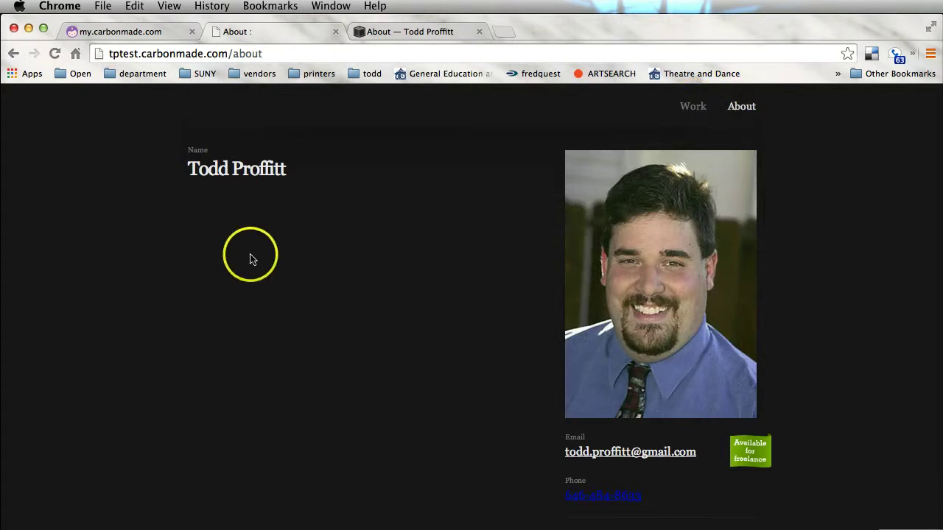
pyautogui.scroll(-3, 255, 287)
pyautogui.scroll(3, 267, 311)
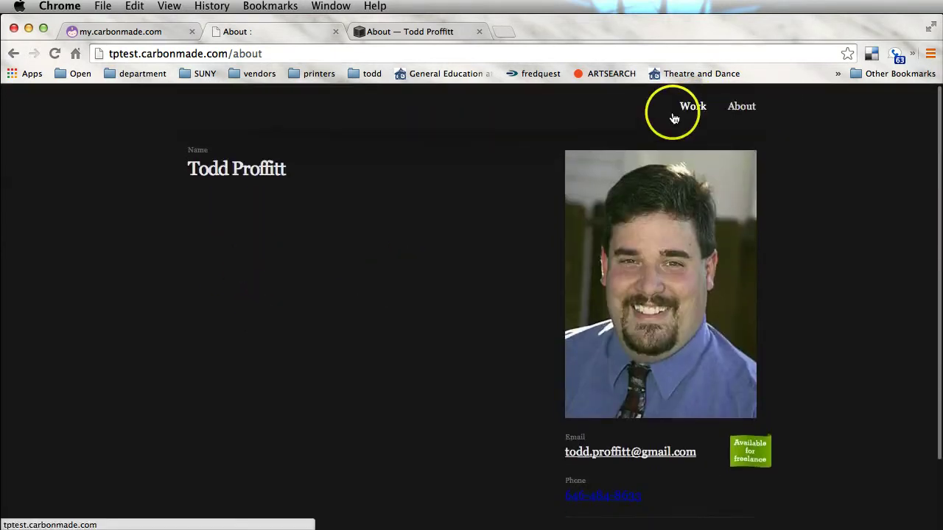
# - Open Knuffle Bunny on the live site and page through its three photos
pyautogui.click(694, 109)
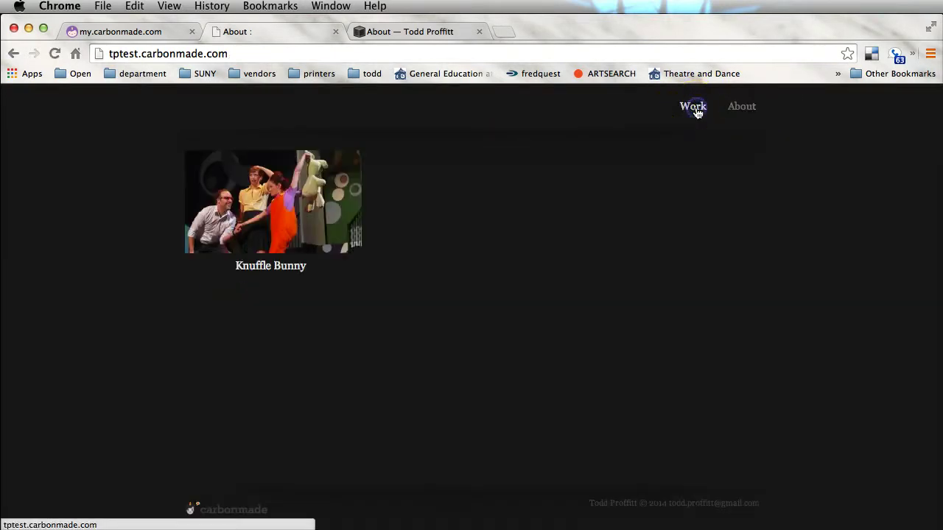
pyautogui.click(293, 208)
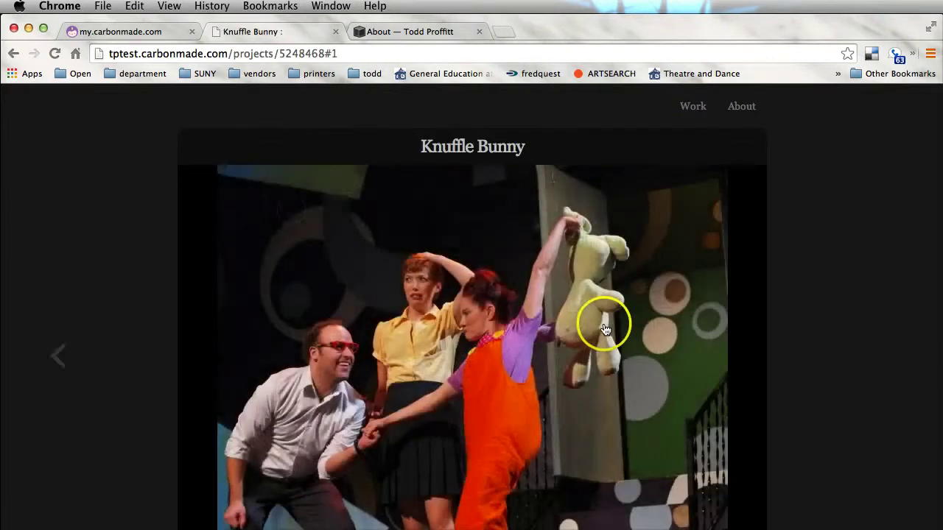
pyautogui.scroll(-5, 605, 329)
pyautogui.scroll(5, 604, 314)
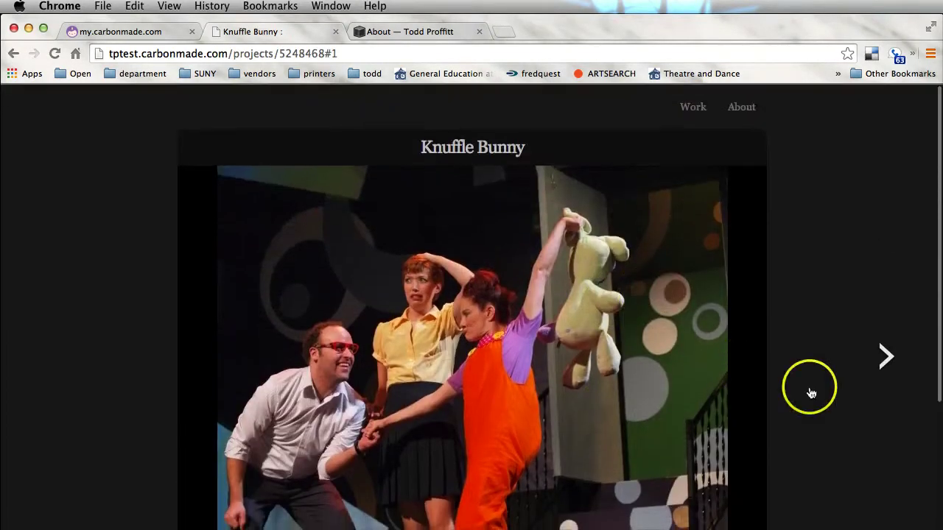
pyautogui.click(887, 353)
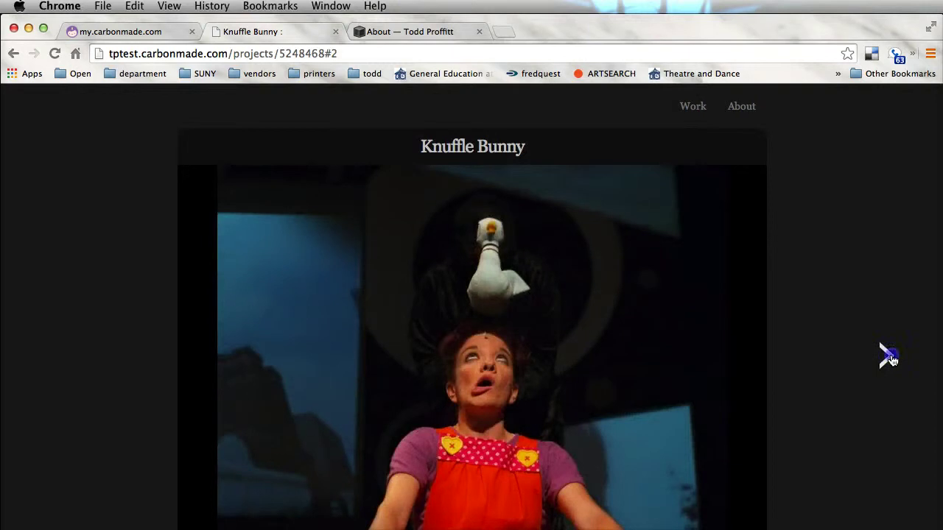
pyautogui.click(889, 358)
pyautogui.click(891, 359)
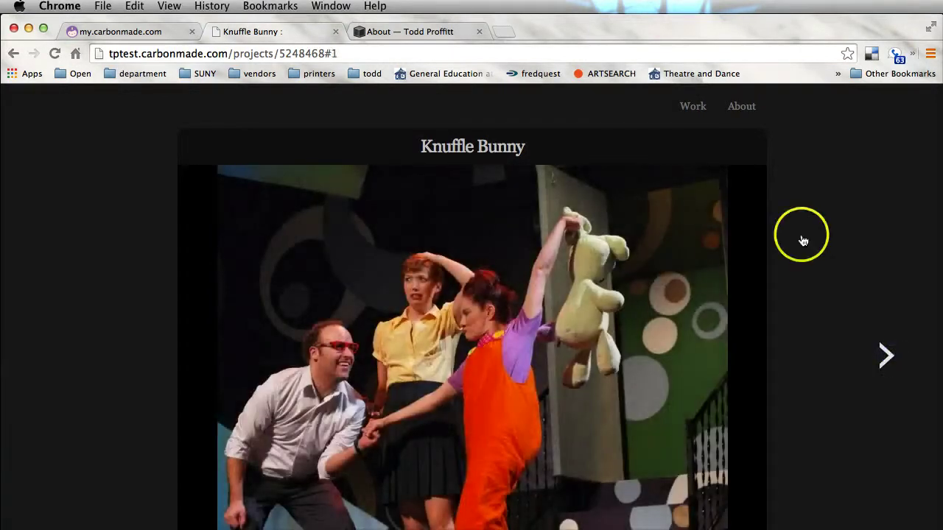
# - Revisit the live About page, then switch back to the About page editor tab
pyautogui.click(739, 109)
pyautogui.click(307, 274)
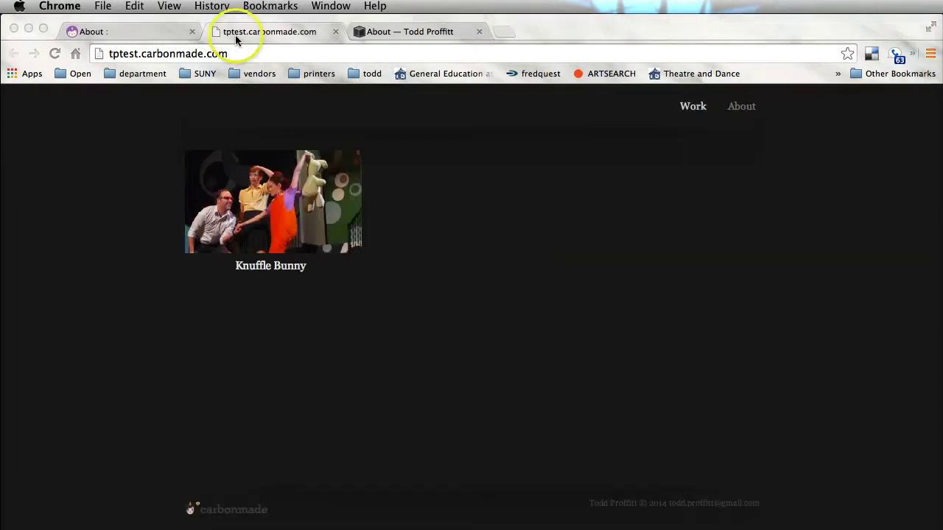
pyautogui.click(94, 32)
pyautogui.scroll(5, 521, 225)
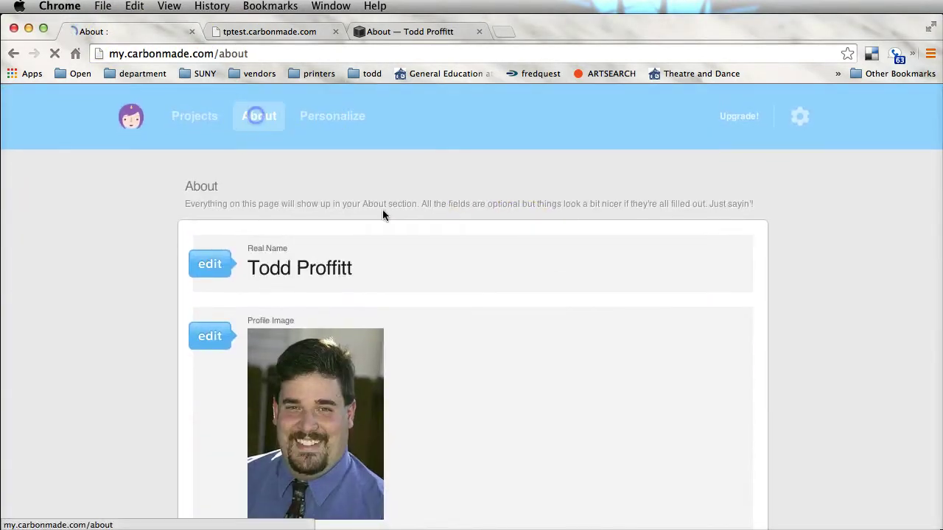
# - Paste the long professional biography into the About You box and save it
pyautogui.scroll(-5, 484, 280)
pyautogui.click(202, 317)
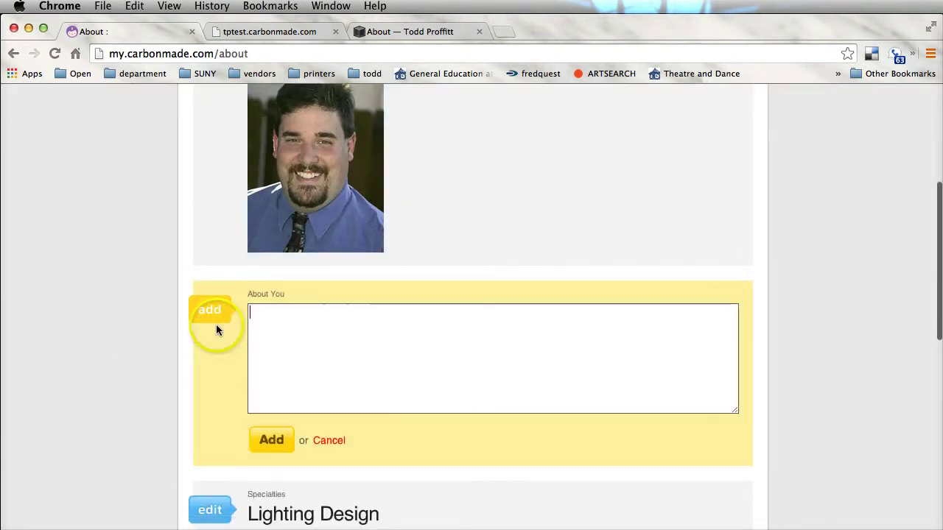
pyautogui.click(344, 359)
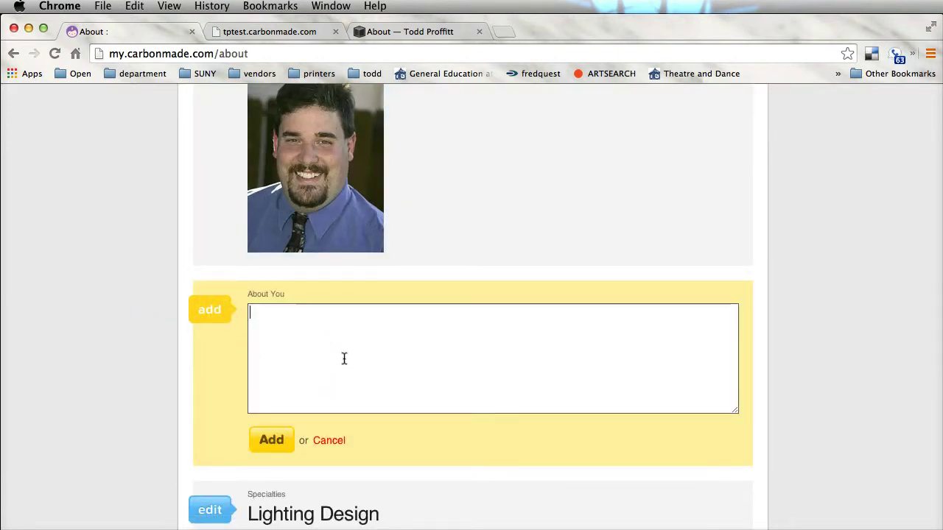
pyautogui.press('super+v')
pyautogui.click(271, 439)
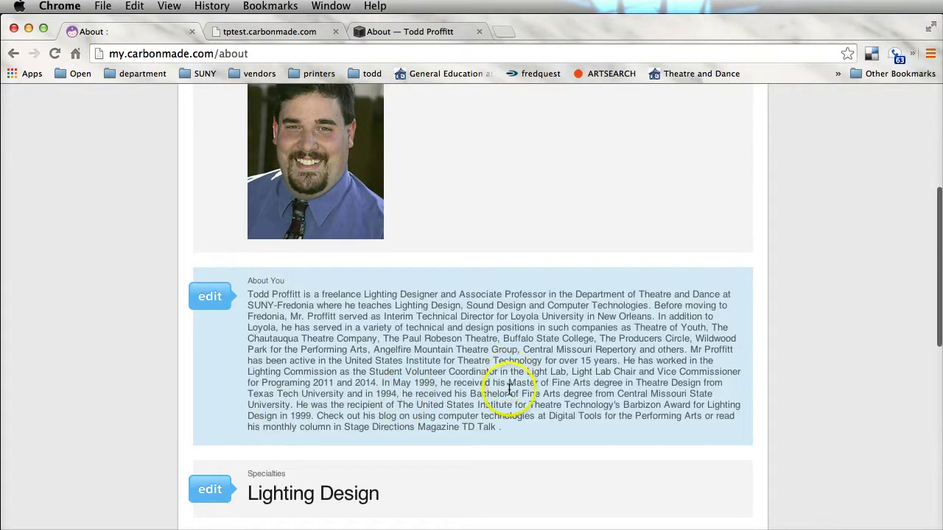
# - Go back to the Projects dashboard
pyautogui.scroll(-4, 508, 389)
pyautogui.scroll(-10, 508, 390)
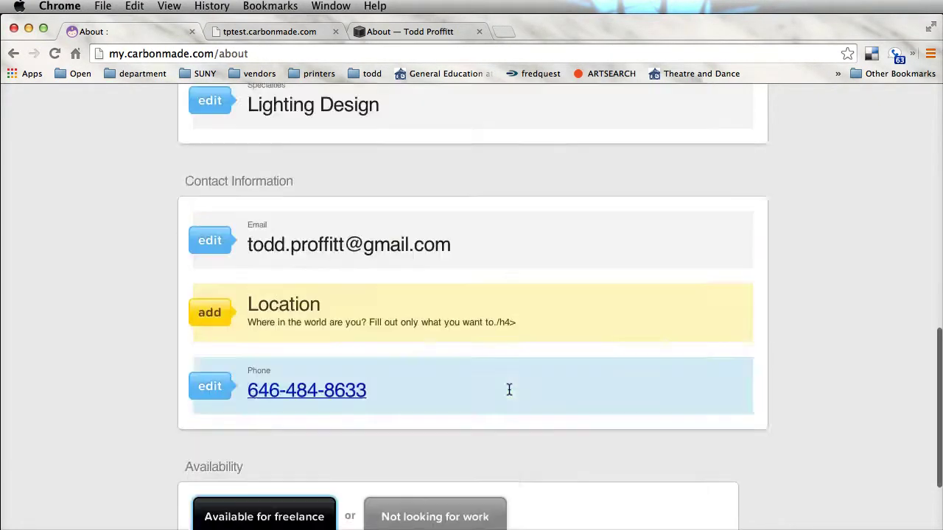
pyautogui.scroll(15, 508, 389)
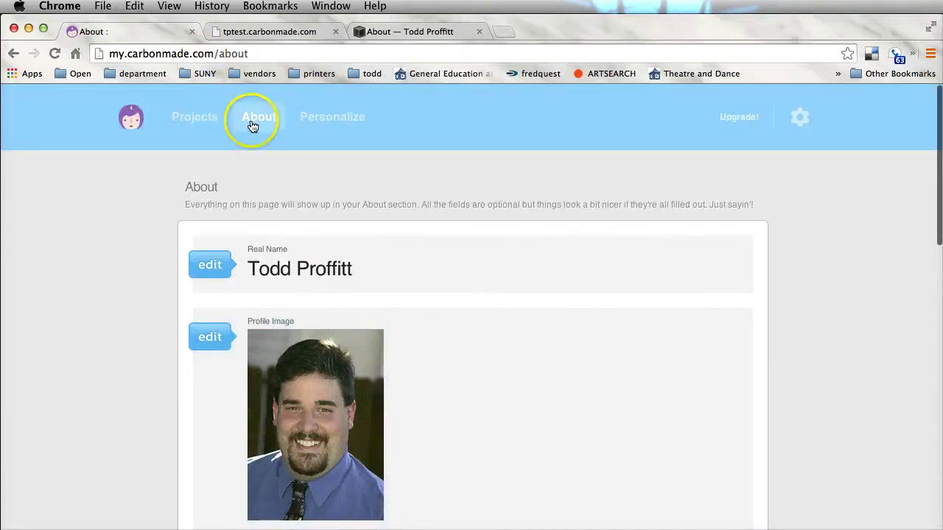
pyautogui.click(211, 127)
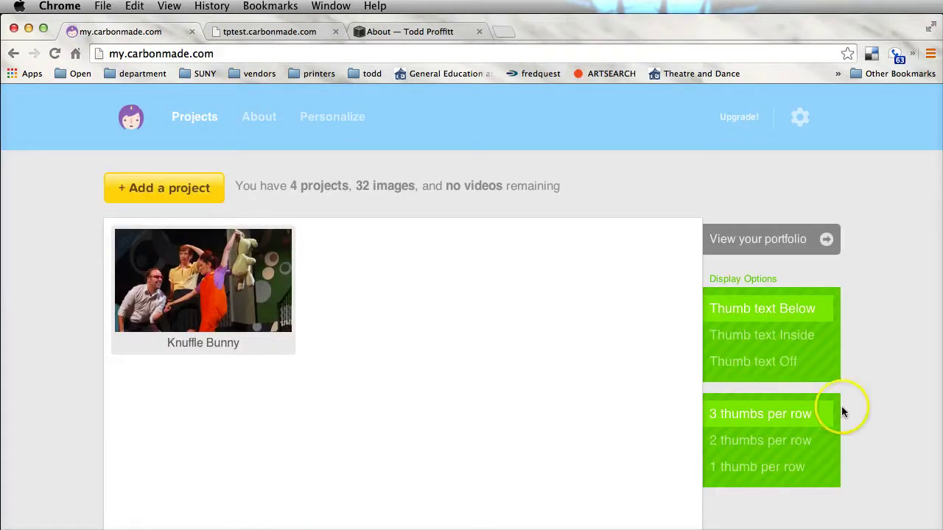
# - Set Display Options to Thumb text Below and 3 thumbs per row
pyautogui.click(781, 339)
pyautogui.click(775, 368)
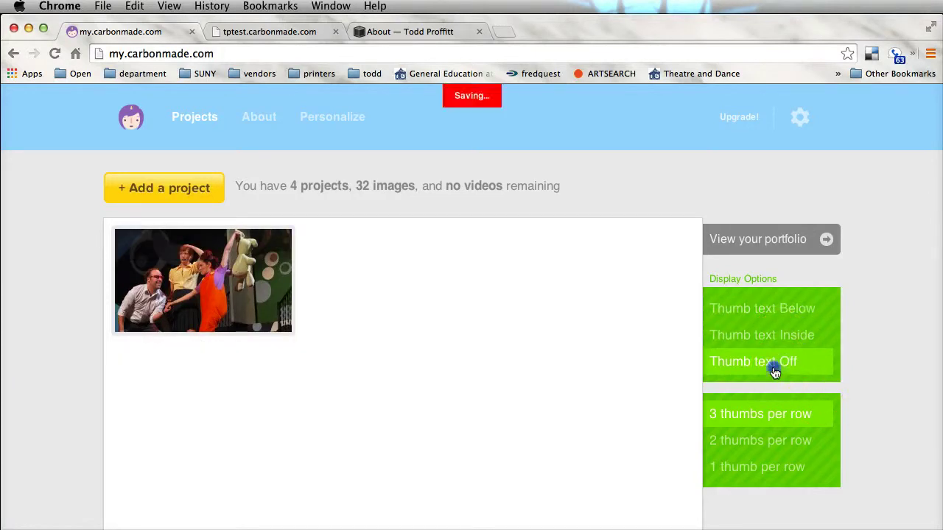
pyautogui.click(775, 310)
pyautogui.click(799, 415)
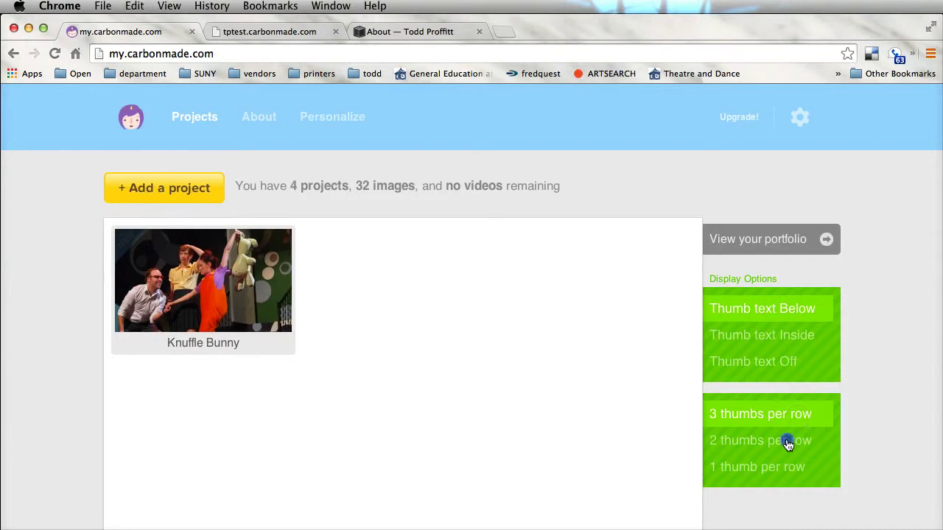
pyautogui.click(786, 442)
pyautogui.click(785, 468)
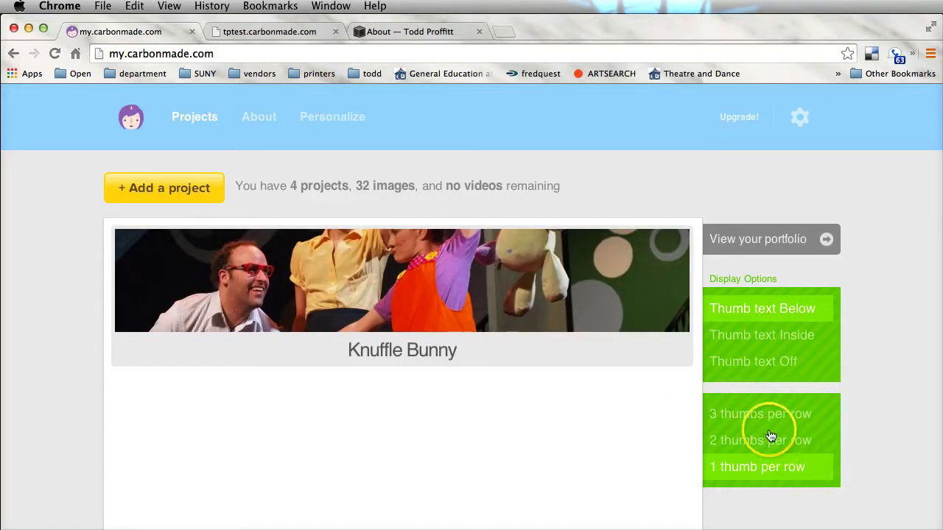
pyautogui.click(773, 444)
pyautogui.click(771, 417)
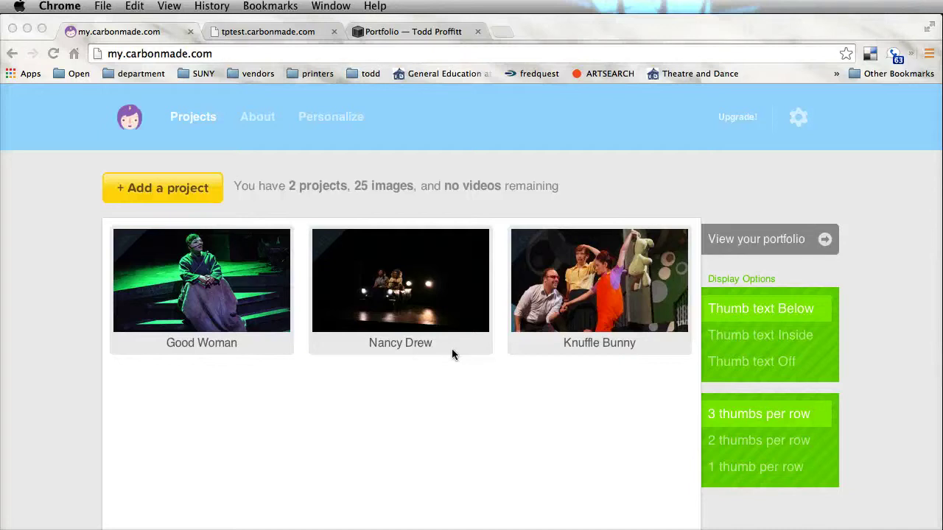
pyautogui.click(764, 336)
pyautogui.click(763, 443)
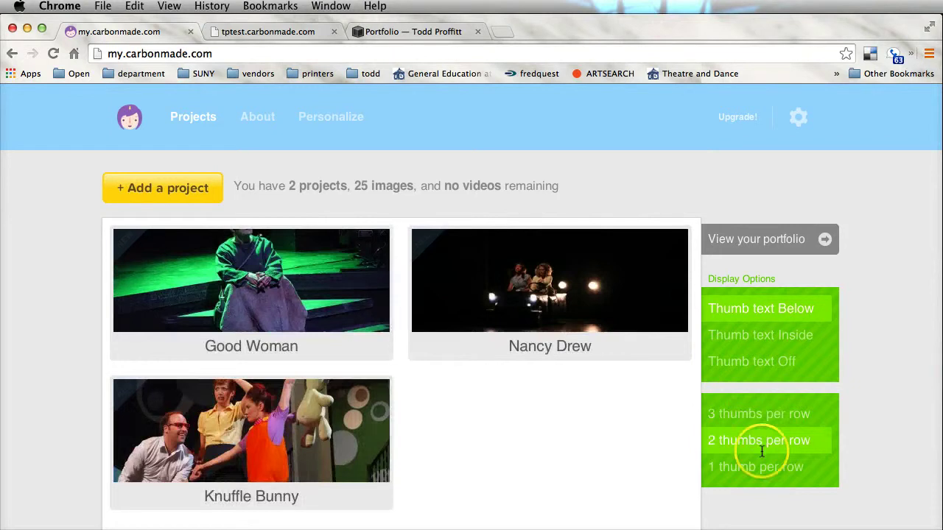
pyautogui.click(756, 466)
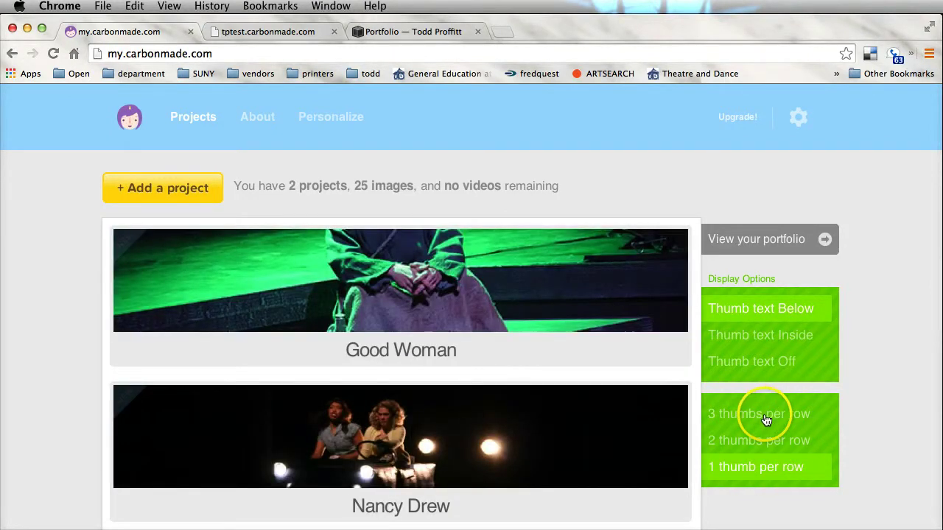
pyautogui.click(766, 414)
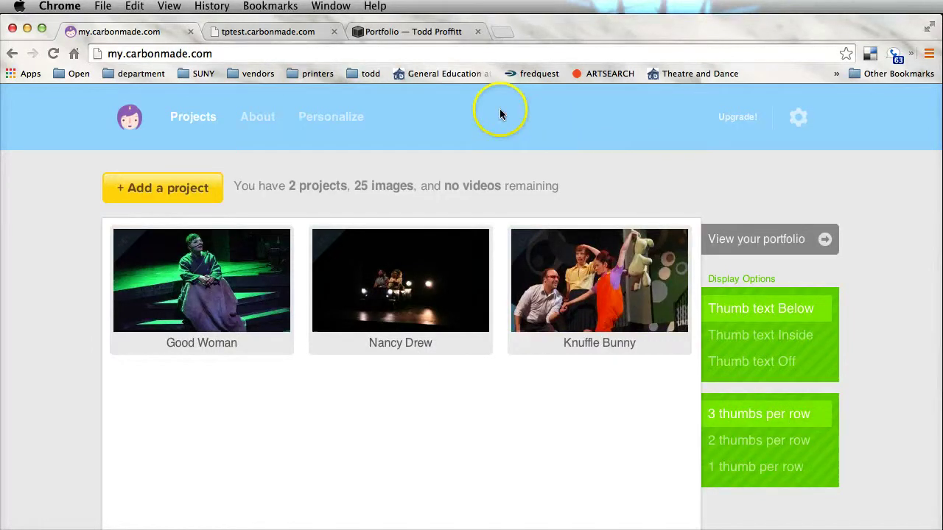
# - Open the live portfolio and look over its About page
pyautogui.click(758, 256)
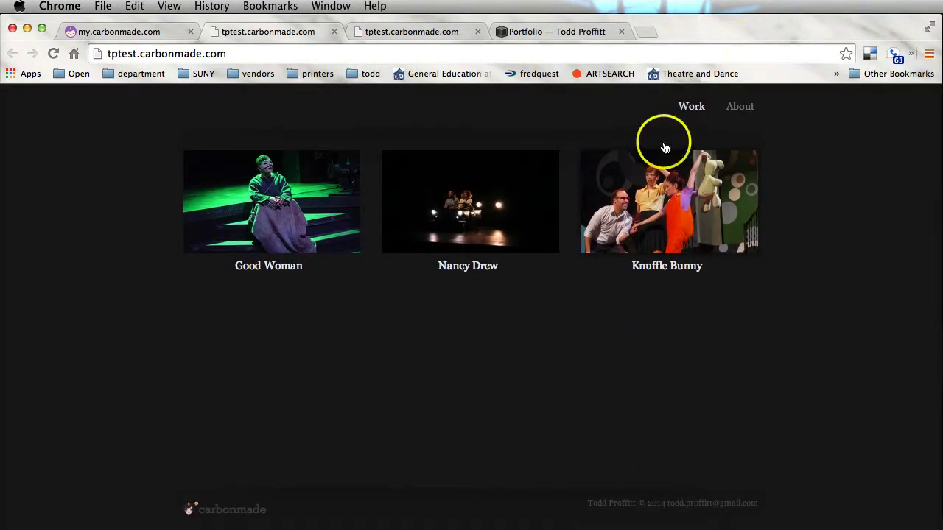
pyautogui.click(736, 108)
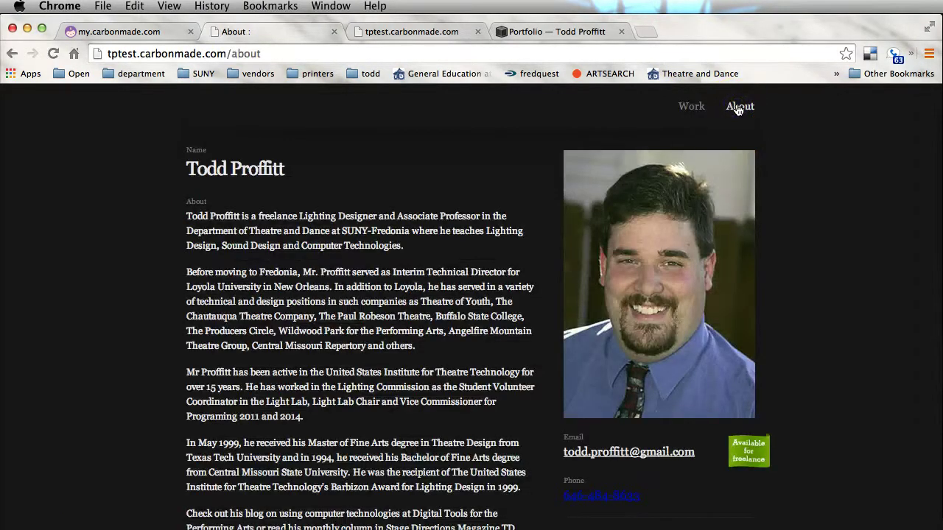
pyautogui.click(686, 108)
# - Browse through the Good Woman project slideshow
pyautogui.click(308, 203)
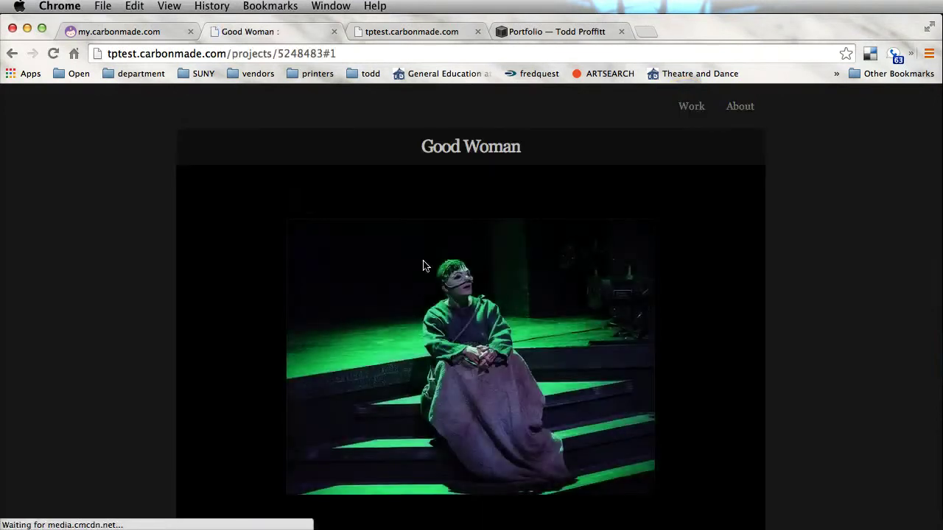
pyautogui.scroll(-5, 568, 332)
pyautogui.click(882, 206)
pyautogui.click(882, 206)
pyautogui.click(864, 211)
pyautogui.scroll(5, 546, 141)
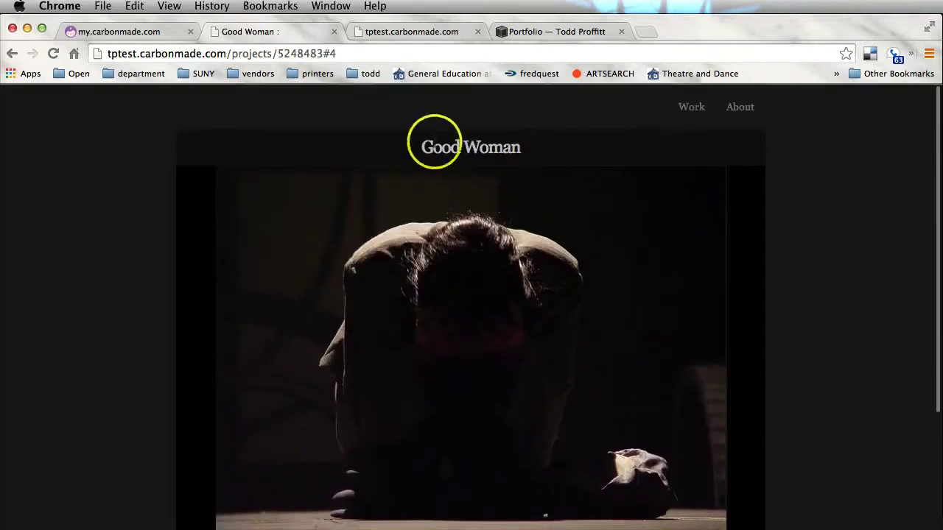
# - Browse through the Knuffle Bunny project slideshow
pyautogui.click(686, 109)
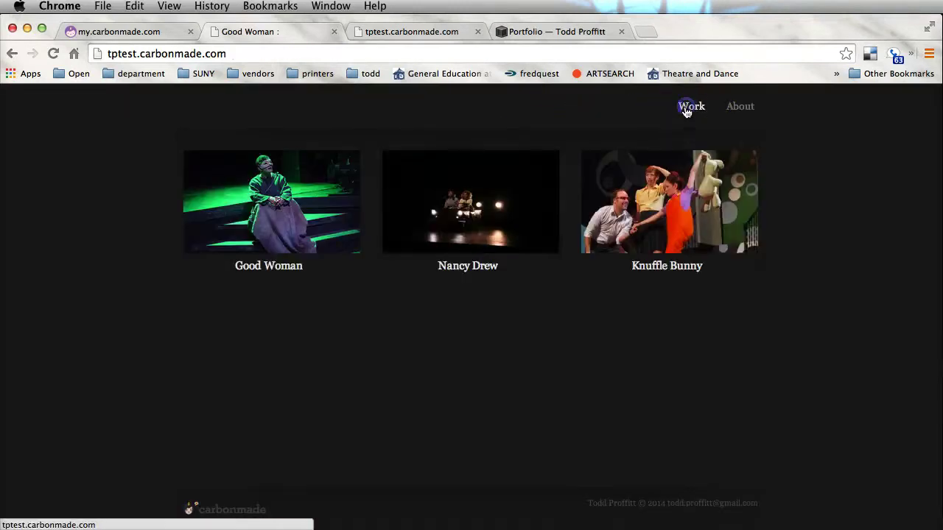
pyautogui.click(632, 218)
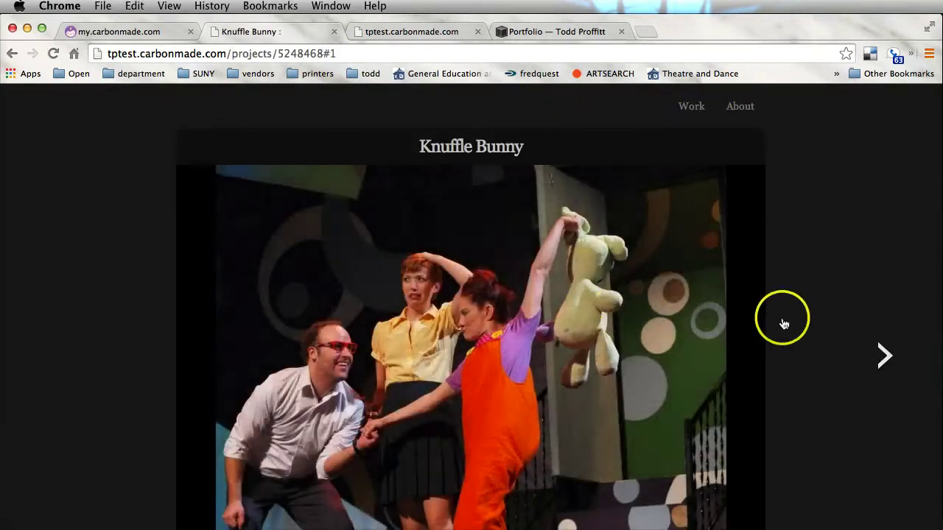
pyautogui.scroll(-5, 784, 324)
pyautogui.click(873, 181)
pyautogui.click(882, 190)
pyautogui.click(883, 189)
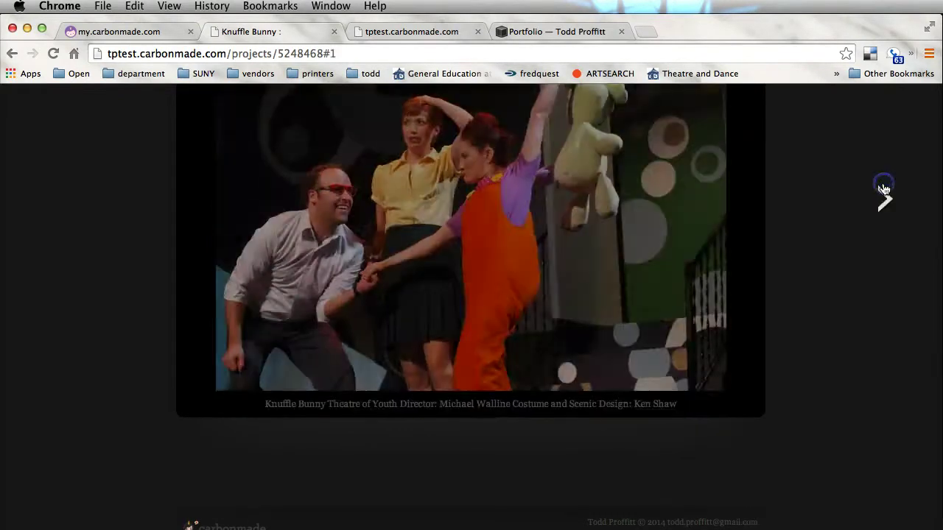
pyautogui.click(824, 185)
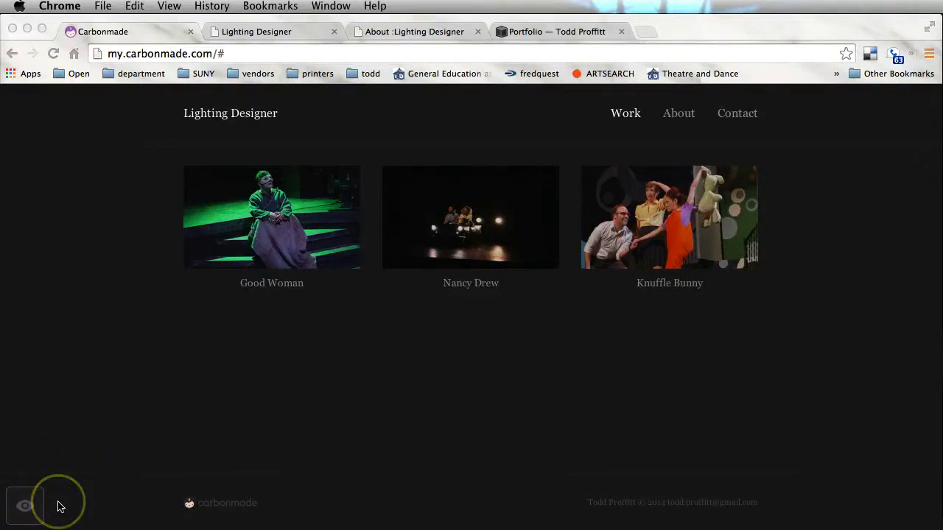
# - Slide in the site-editing sidebar beside the live Work page, scrolled to the top
pyautogui.click(28, 505)
pyautogui.click(26, 508)
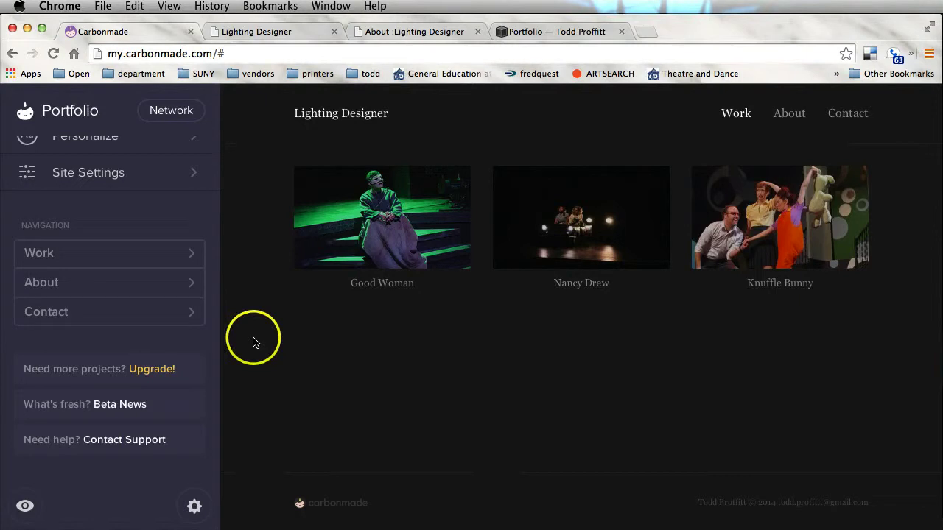
pyautogui.scroll(5, 110, 200)
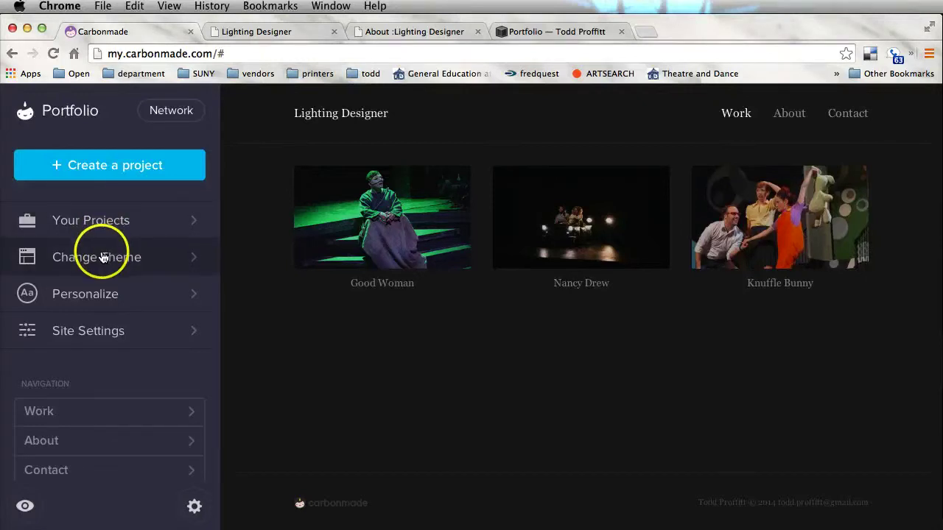
# - Preview the Lefty and Mason themes, then exit without applying, keeping Thumbs
pyautogui.click(98, 257)
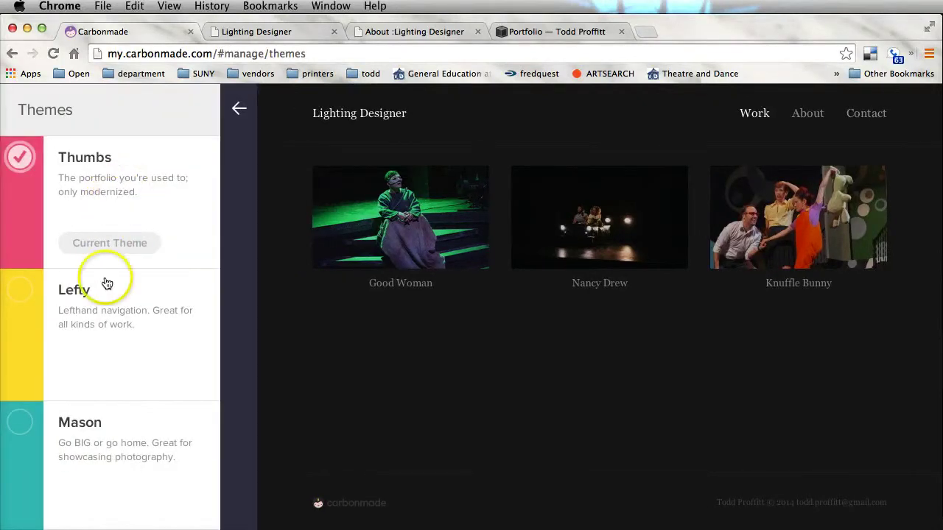
pyautogui.click(95, 334)
pyautogui.scroll(-5, 542, 324)
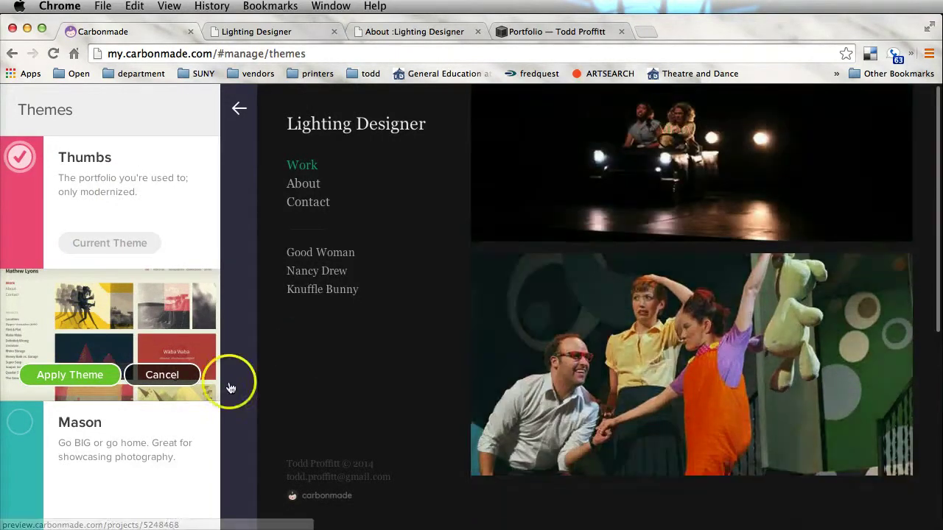
pyautogui.click(110, 457)
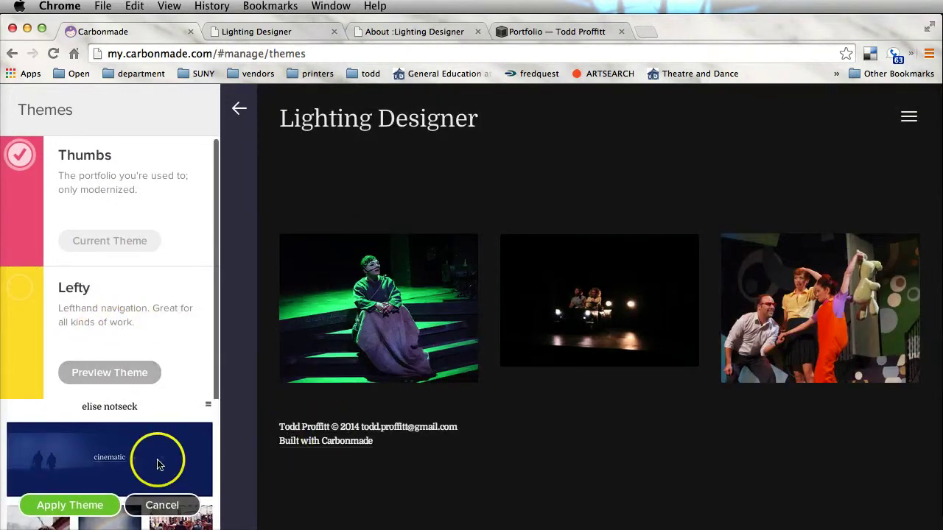
pyautogui.scroll(-1, 147, 429)
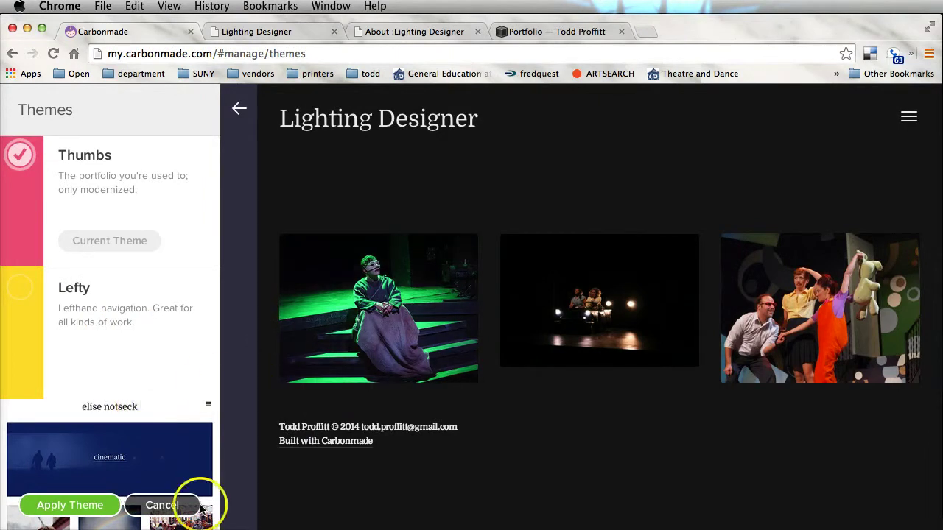
pyautogui.click(430, 335)
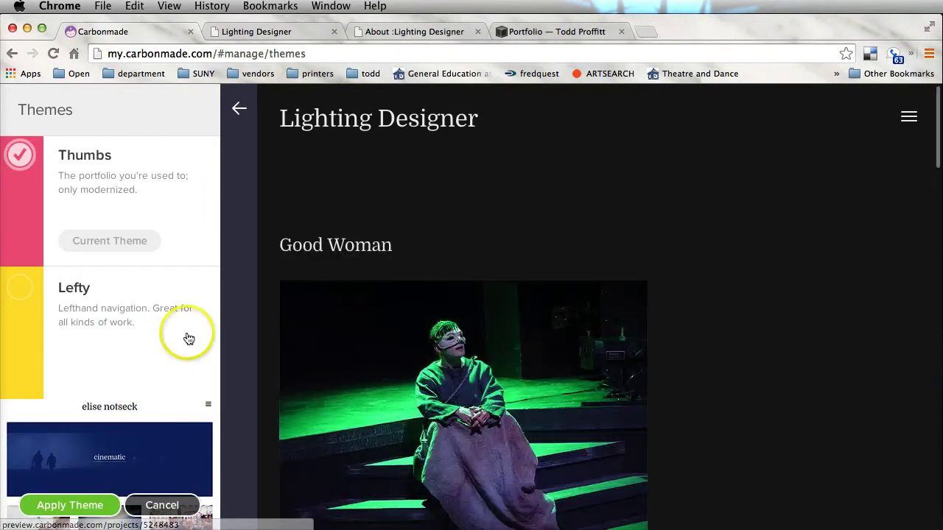
pyautogui.click(185, 337)
pyautogui.scroll(-3, 610, 331)
pyautogui.scroll(3, 610, 326)
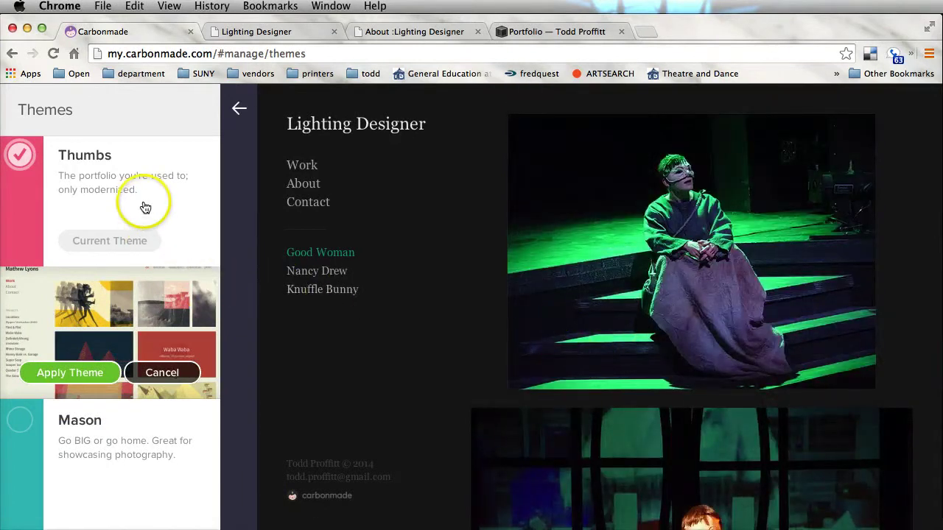
pyautogui.click(142, 204)
pyautogui.click(148, 332)
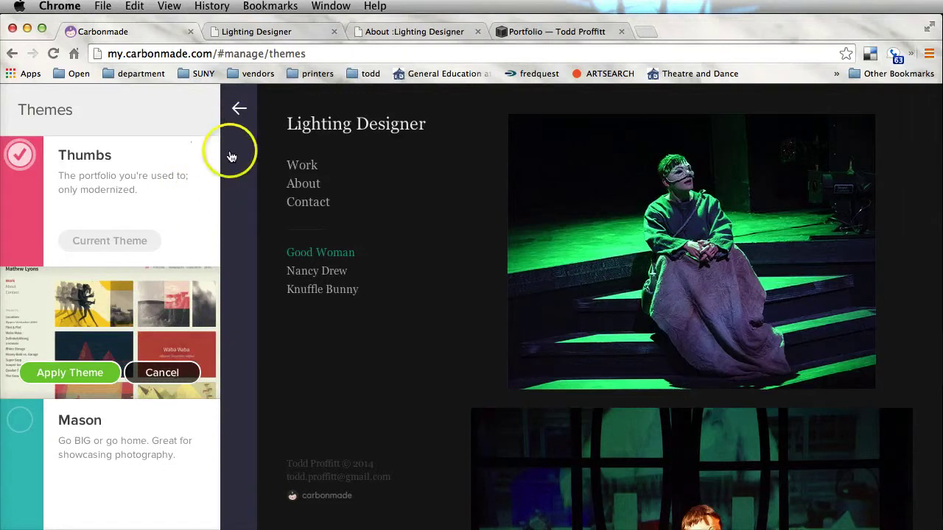
pyautogui.click(240, 109)
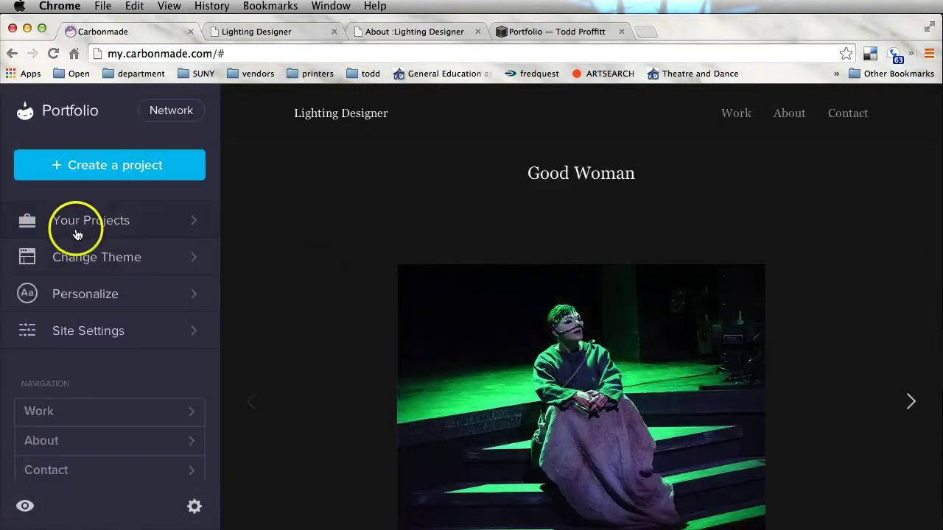
# - Look through Your Projects and Personalize, then open the About page editor
pyautogui.click(77, 233)
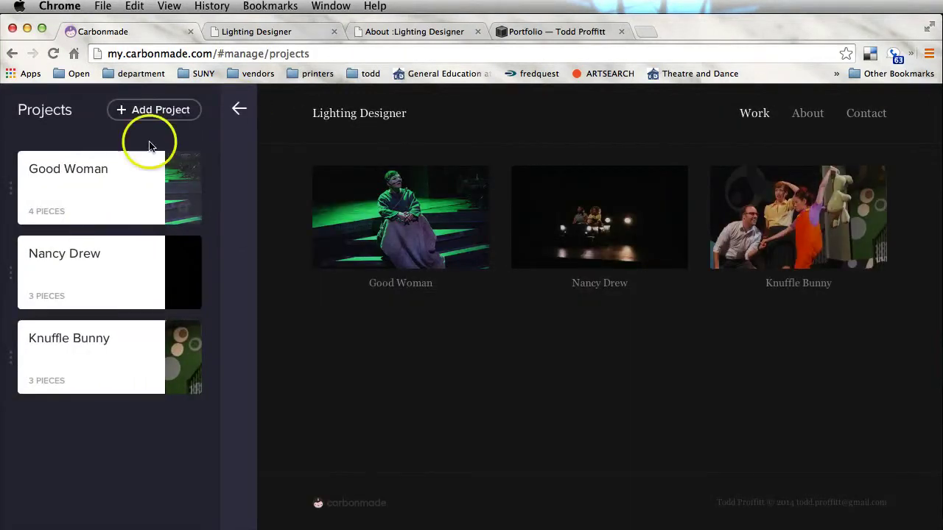
pyautogui.click(243, 109)
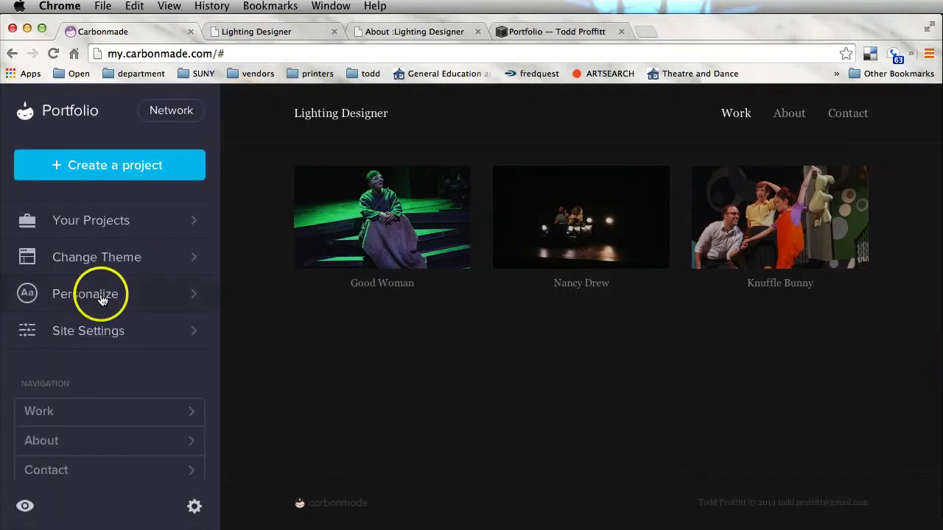
pyautogui.click(102, 300)
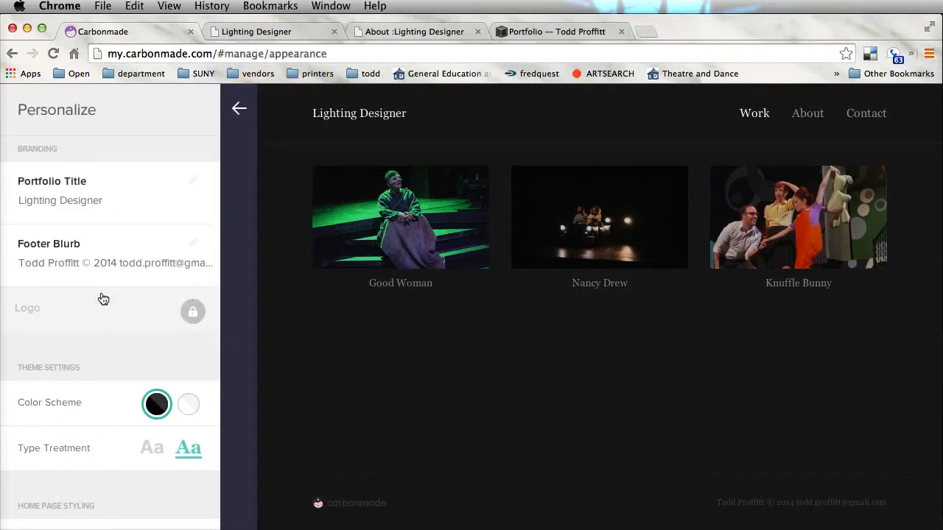
pyautogui.scroll(-5, 103, 298)
pyautogui.scroll(-3, 104, 298)
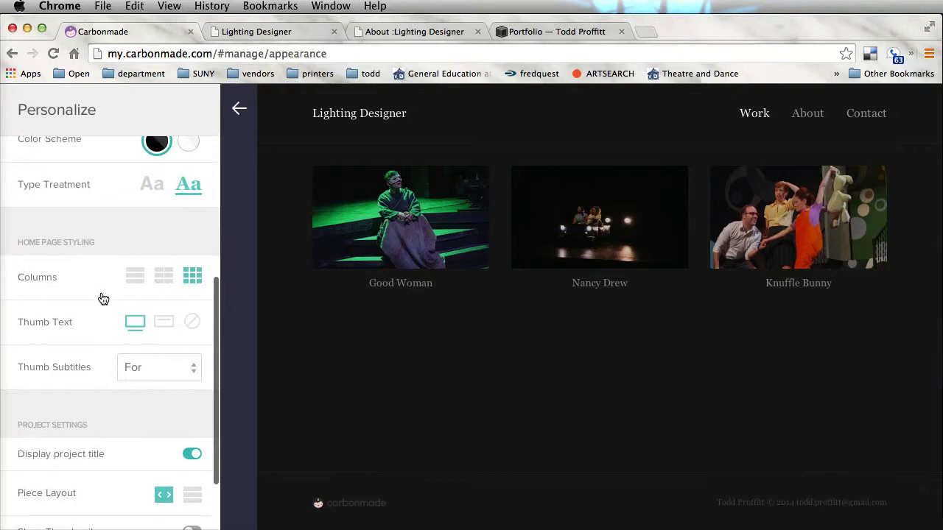
pyautogui.scroll(-1, 103, 298)
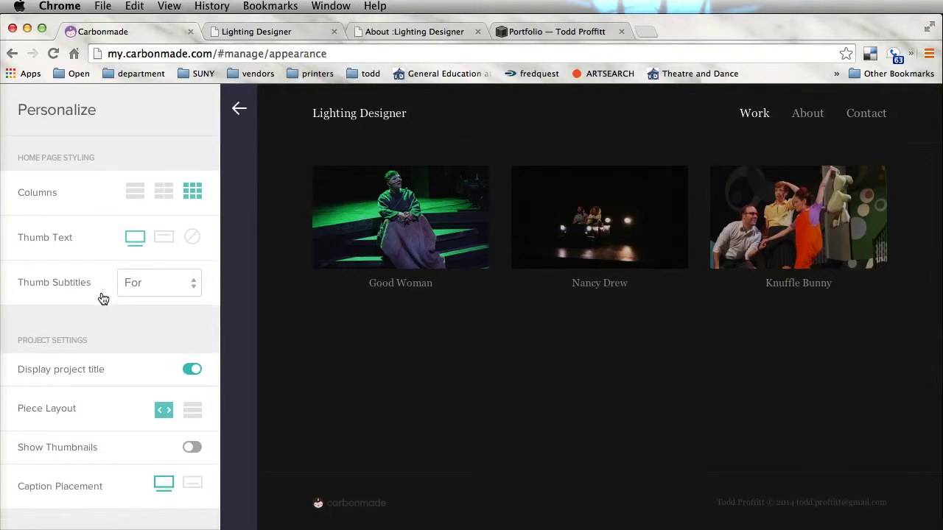
pyautogui.click(236, 135)
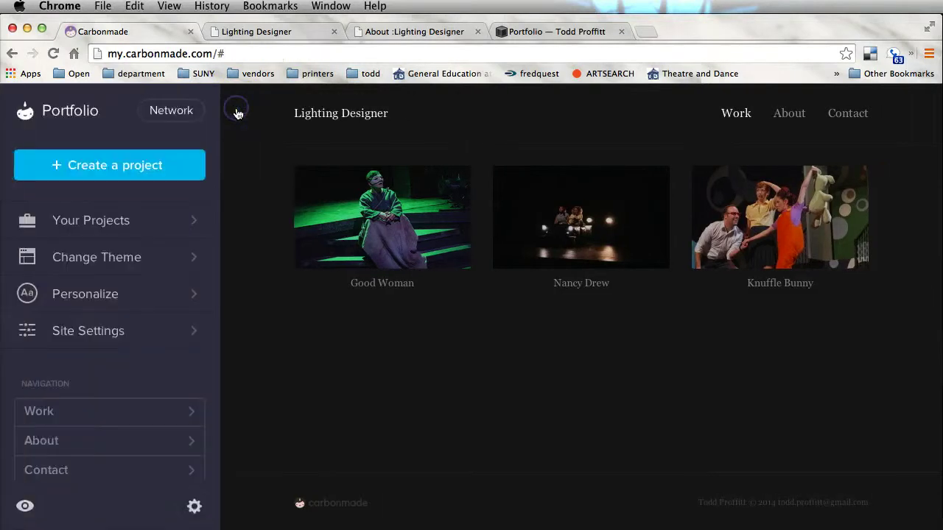
pyautogui.click(825, 119)
pyautogui.click(793, 117)
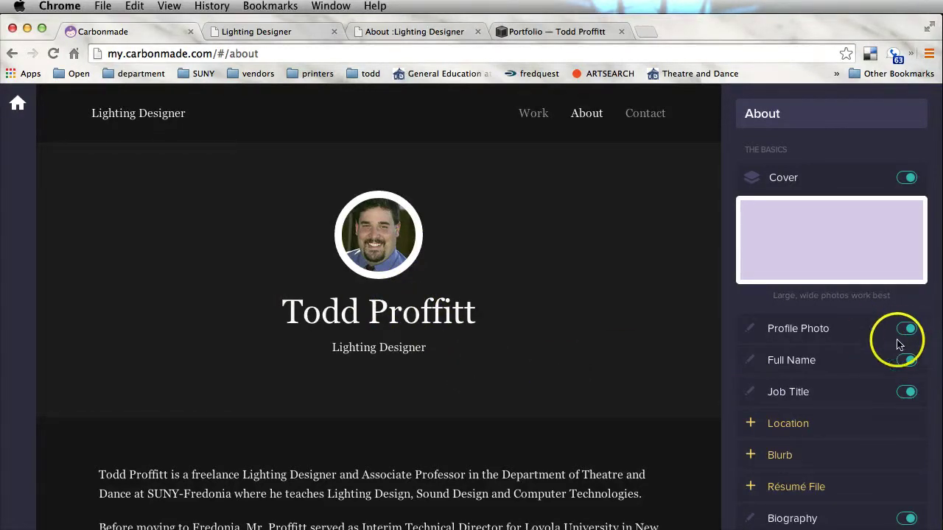
# - Upload tplds14.pdf from the resmue folder as the About page résumé file
pyautogui.scroll(-4, 858, 374)
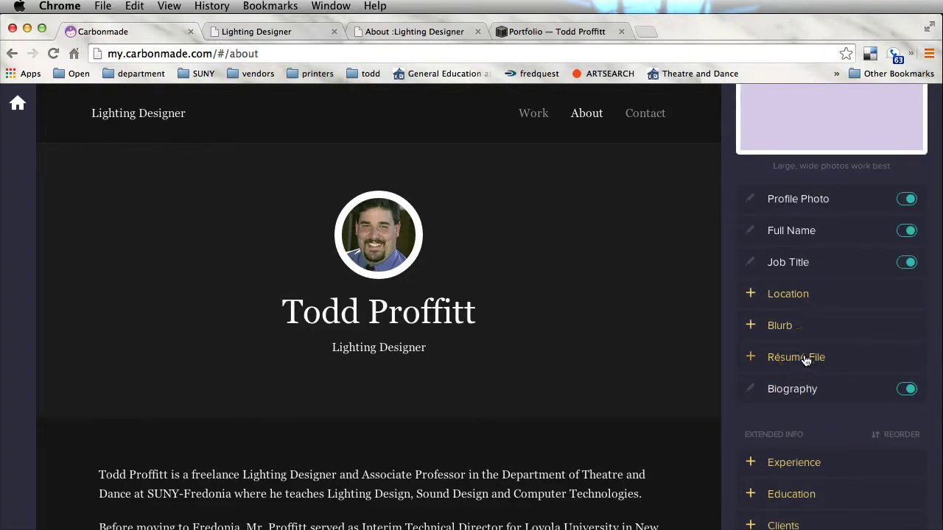
pyautogui.click(805, 360)
pyautogui.click(575, 365)
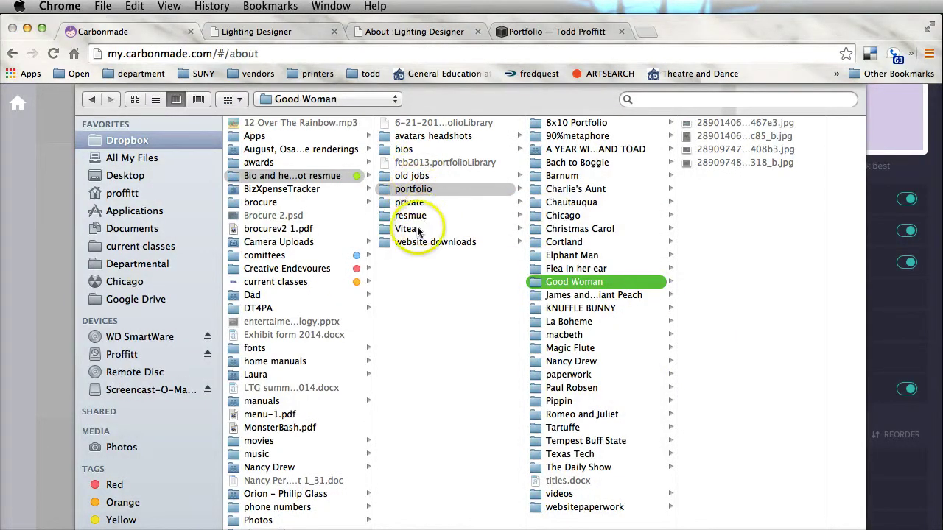
pyautogui.click(412, 215)
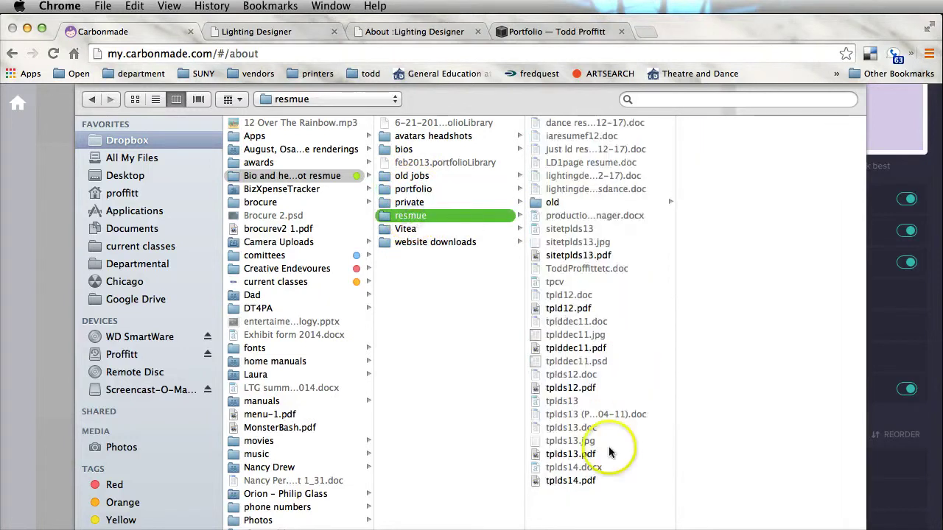
pyautogui.click(576, 480)
pyautogui.click(822, 529)
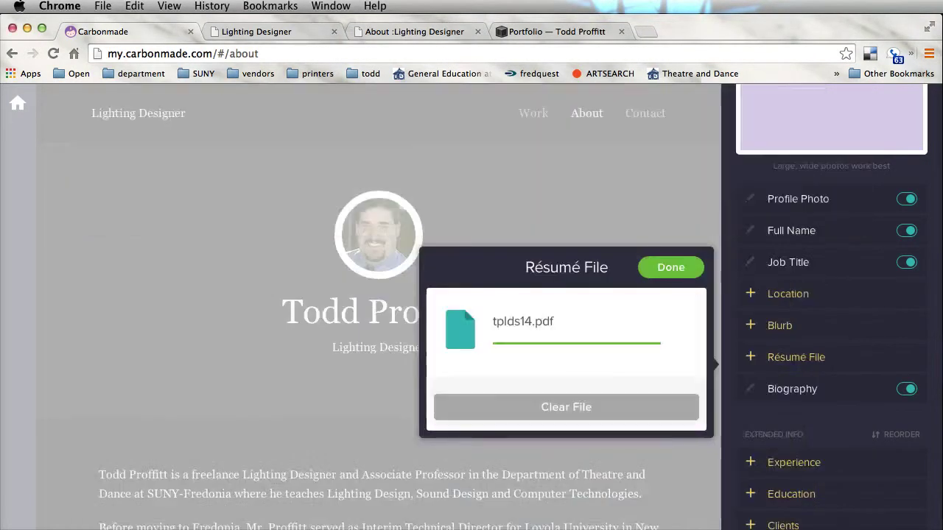
pyautogui.click(679, 277)
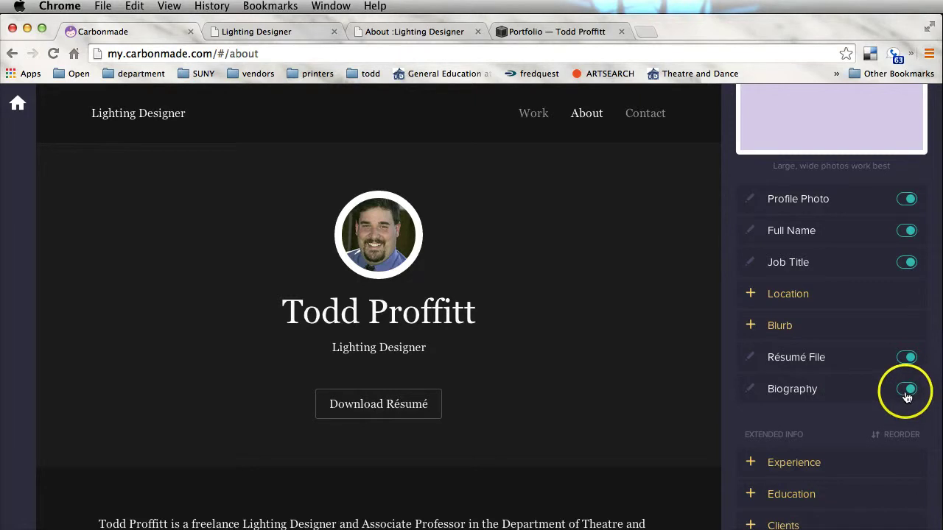
pyautogui.scroll(-3, 565, 361)
pyautogui.scroll(-4, 566, 362)
pyautogui.scroll(7, 566, 362)
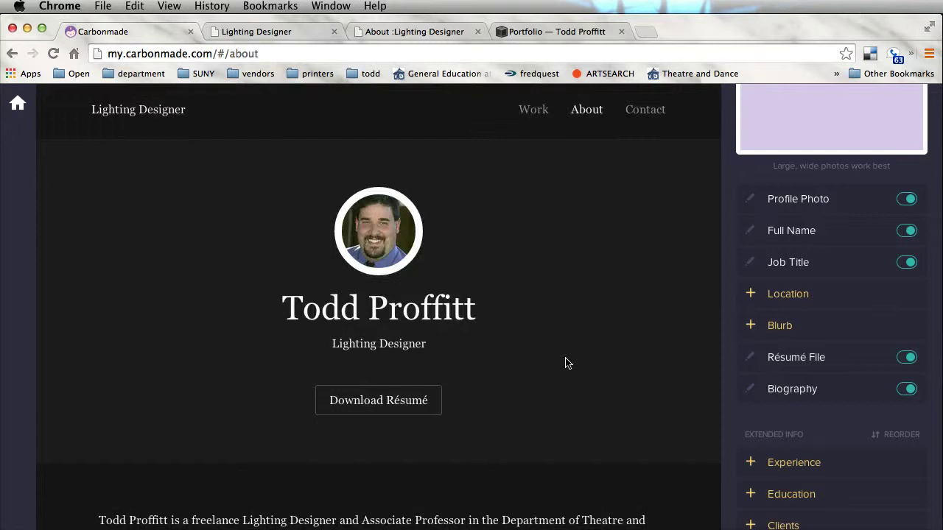
pyautogui.scroll(-3, 753, 415)
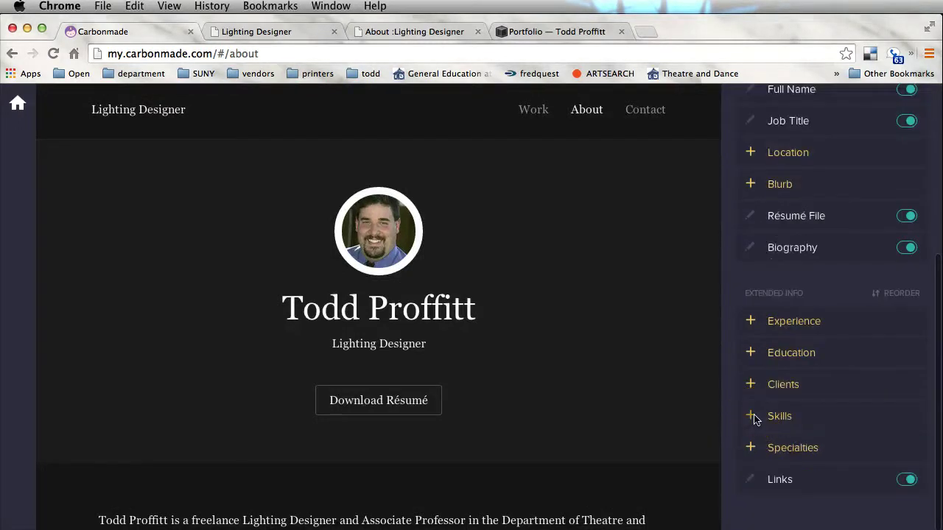
pyautogui.click(789, 358)
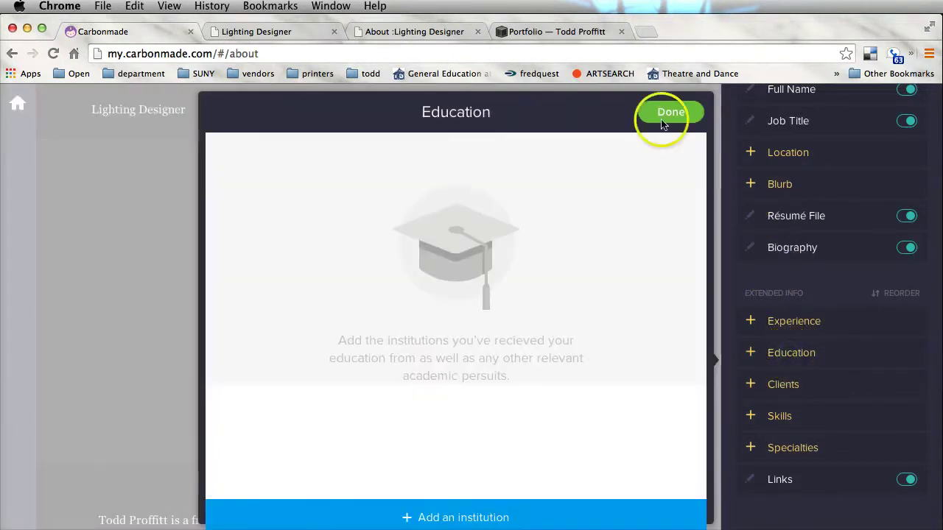
pyautogui.click(648, 112)
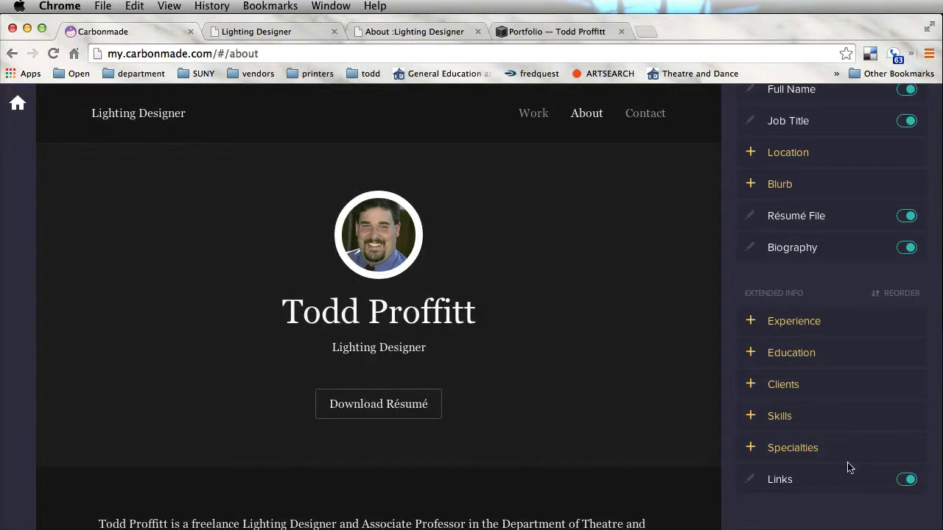
pyautogui.scroll(5, 847, 467)
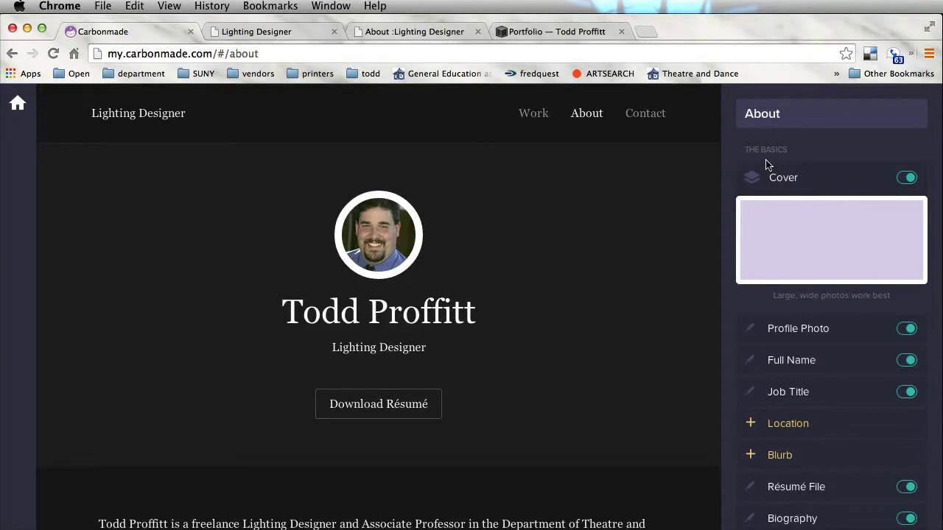
pyautogui.click(638, 227)
pyautogui.click(619, 231)
pyautogui.click(518, 442)
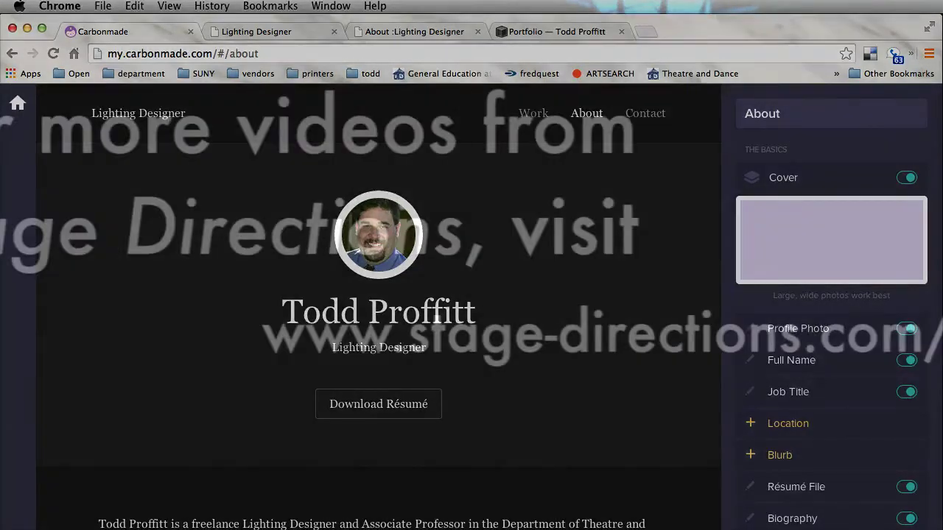